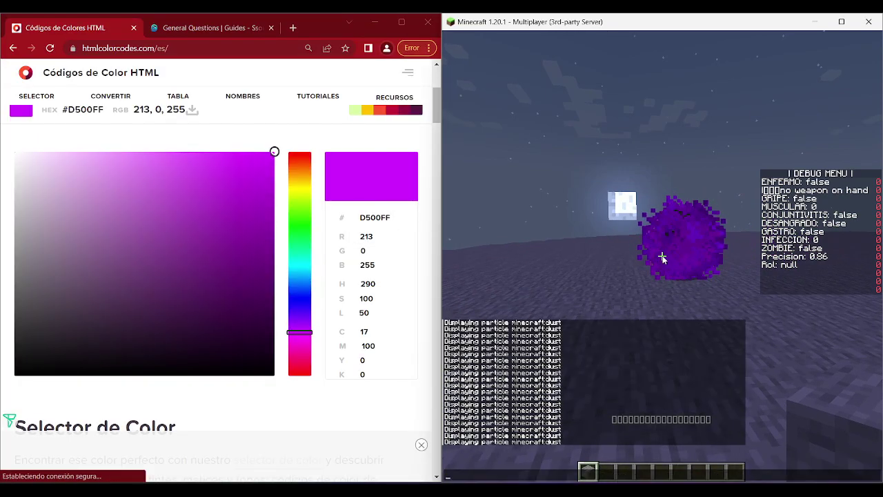
Step: Run the previous purple dust particle command on the zombie repeatedly
key(Up)
key(Return)
key(t)
key(Up)
key(Return)
key(t)
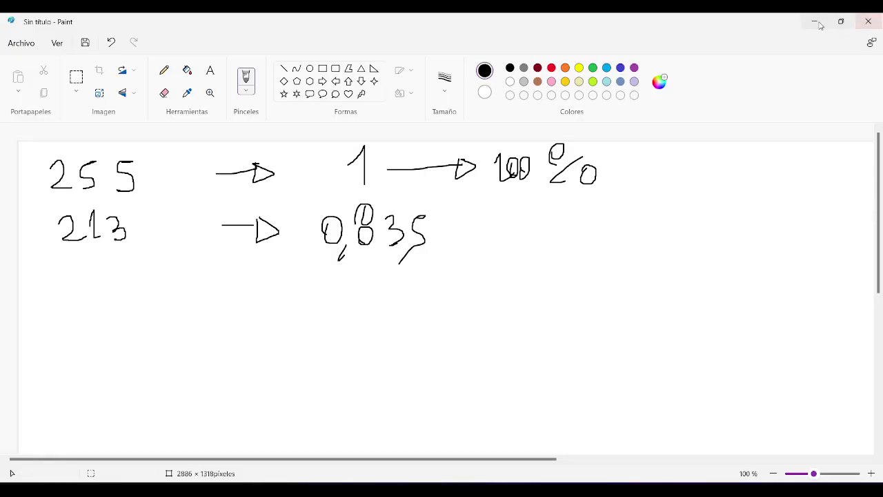
Step: Minimize the Paint sketch and read the dust particle section of the Utilities guide in the Ssomar Plugins docs
click(817, 23)
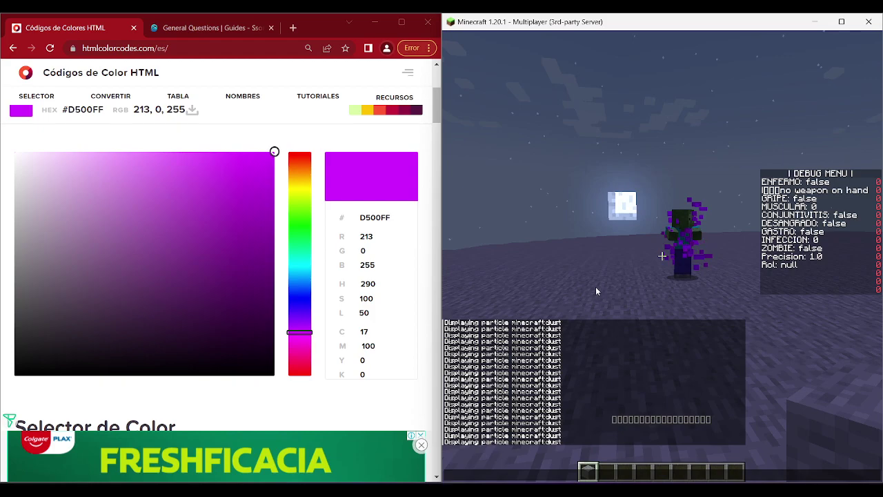
click(241, 27)
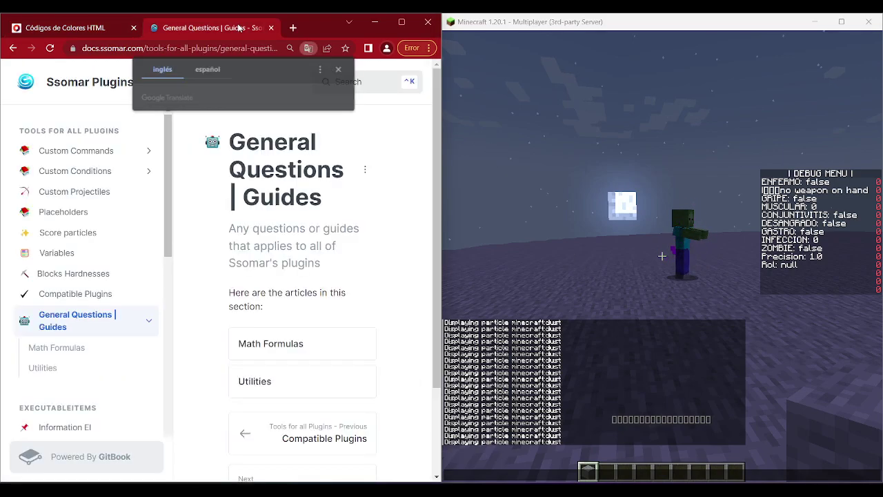
click(262, 372)
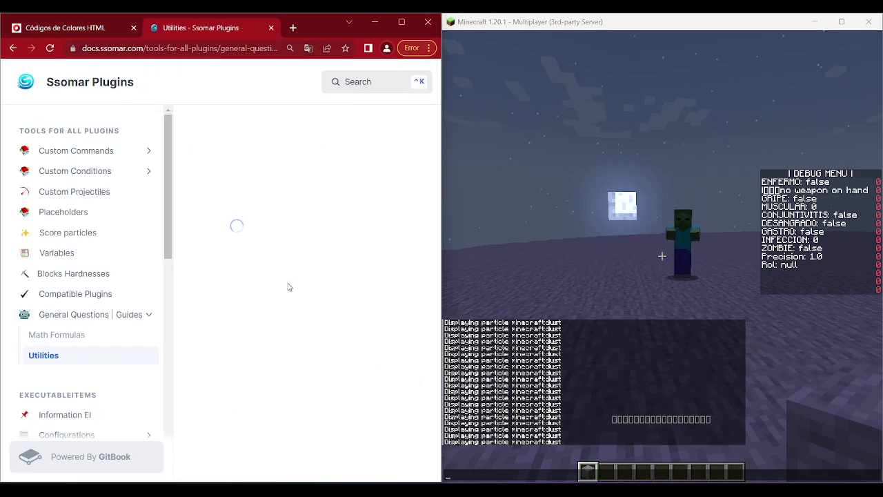
scroll(324, 207, down, 2)
scroll(325, 207, down, 9)
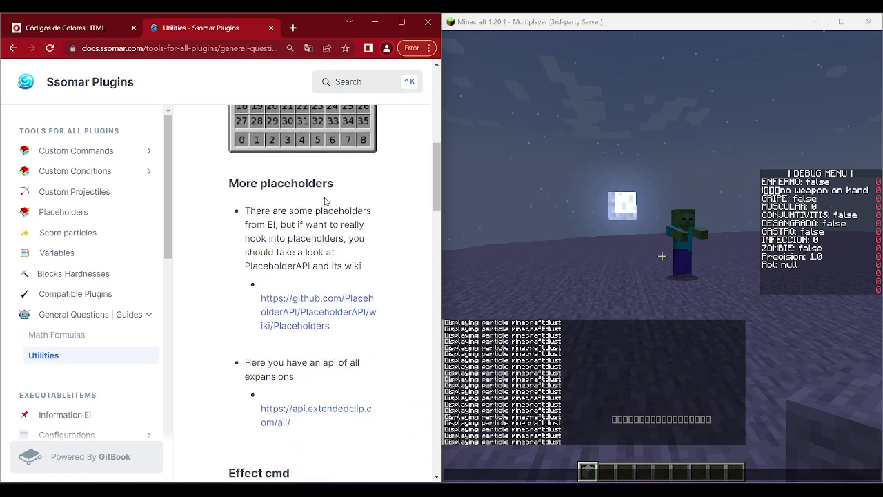
scroll(326, 196, down, 5)
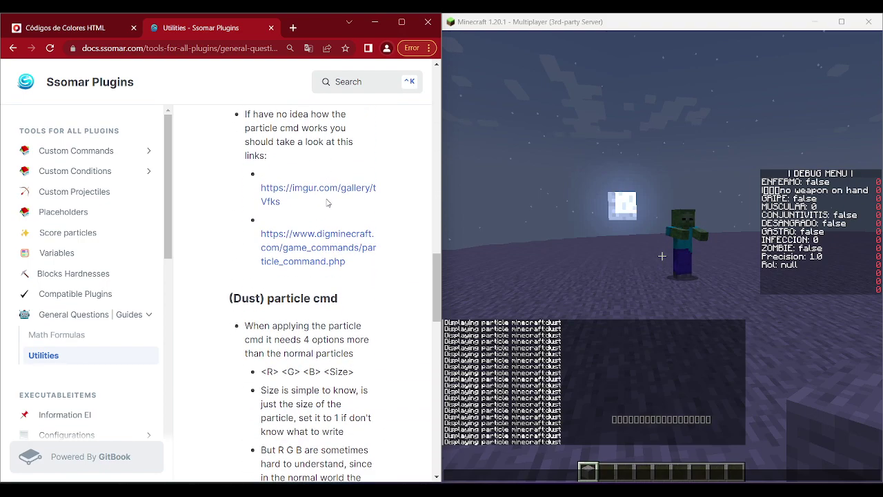
scroll(328, 219, down, 5)
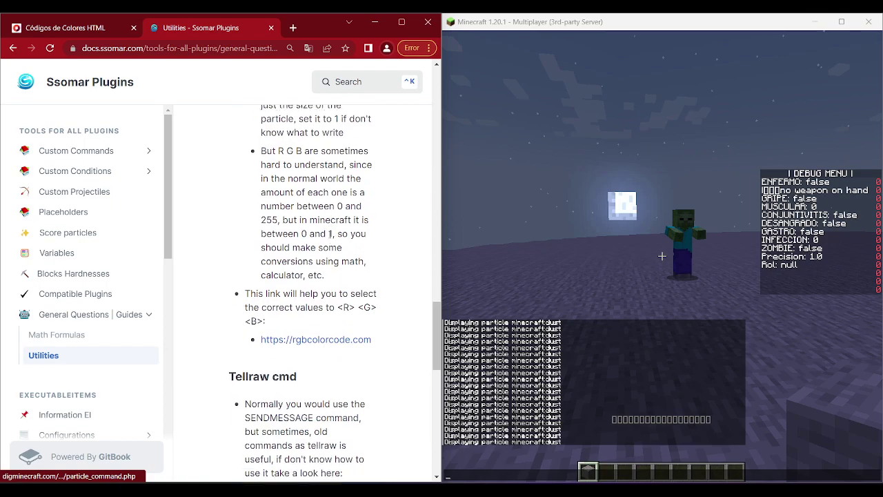
Step: Open the guide's rgbcolorcode.com link, then close the other browser pages and the calculator
click(324, 332)
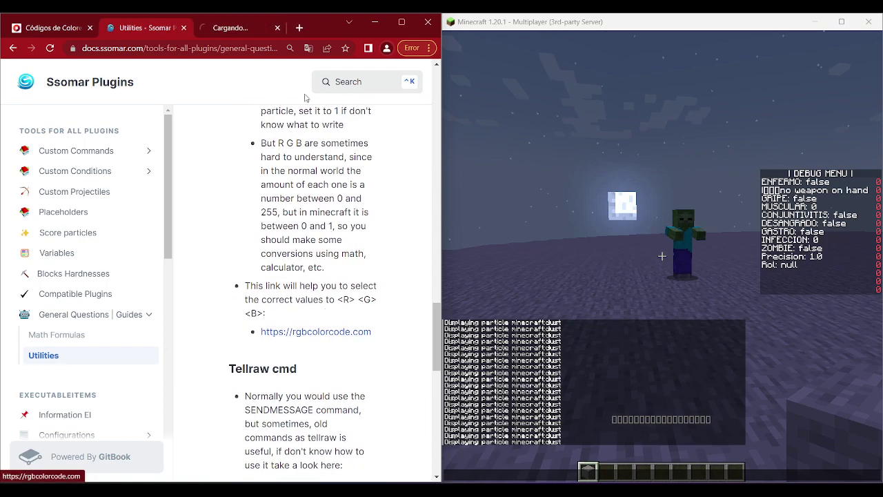
click(238, 31)
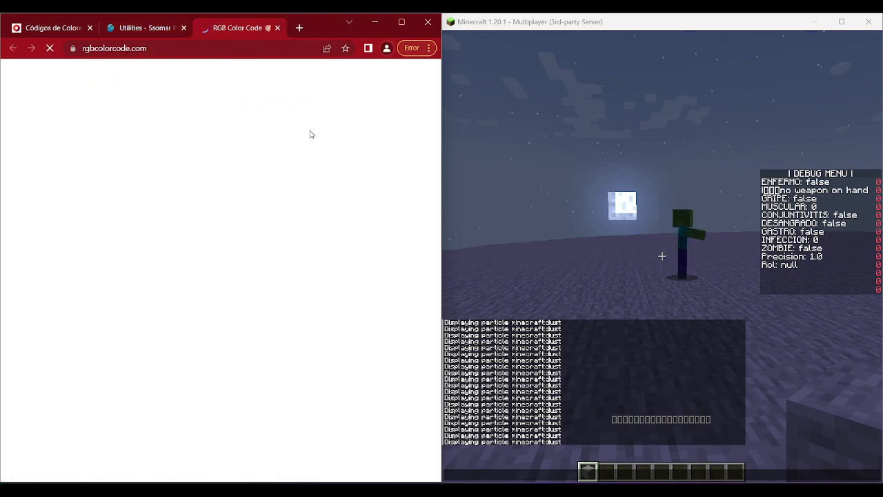
click(89, 32)
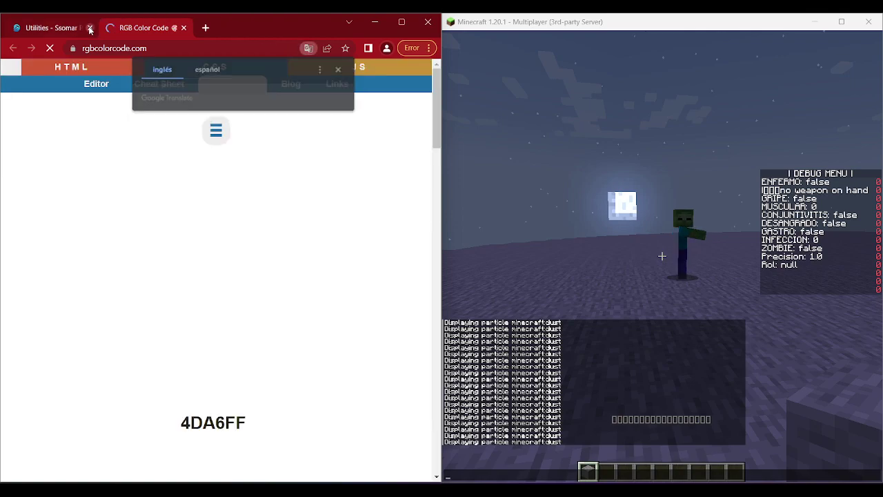
click(89, 31)
click(266, 490)
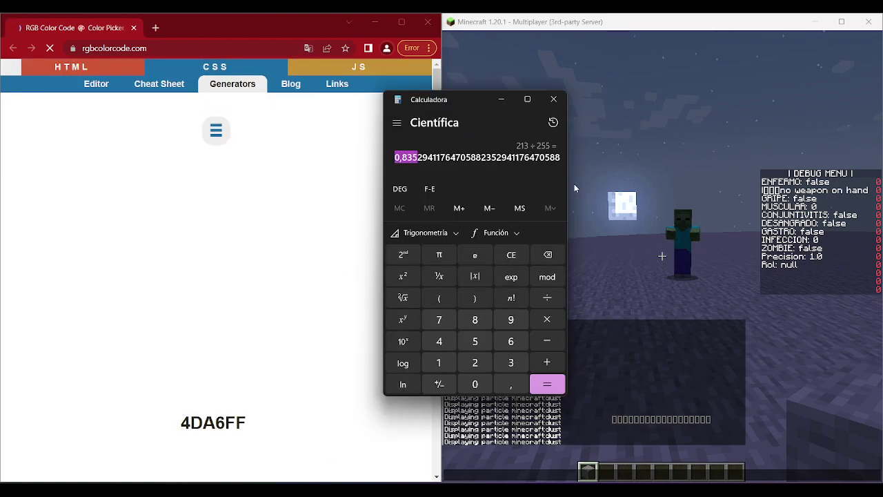
click(553, 99)
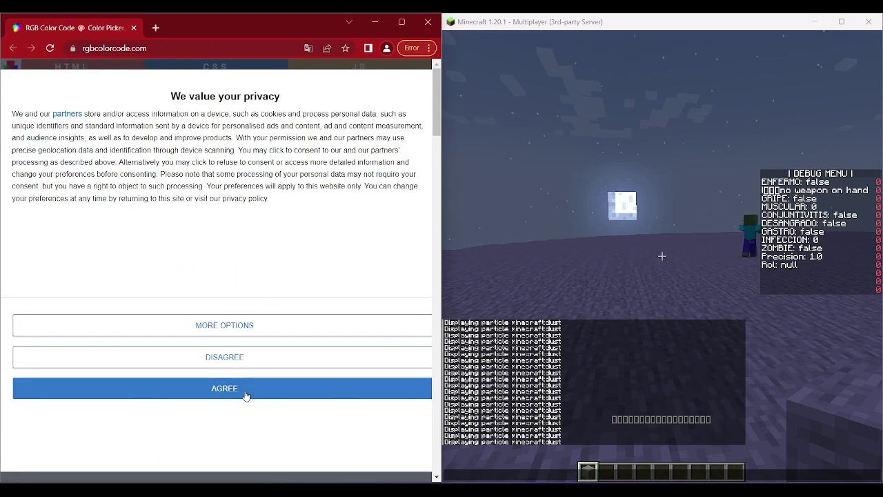
Step: Accept the site's privacy notice and pick the light green #BEFF7D in the color picker
click(243, 391)
scroll(260, 287, down, 2)
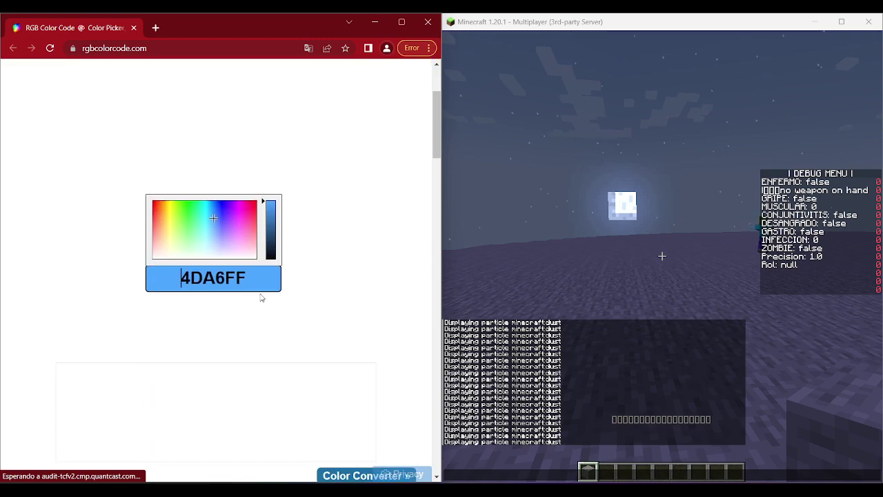
drag(186, 202, 187, 197)
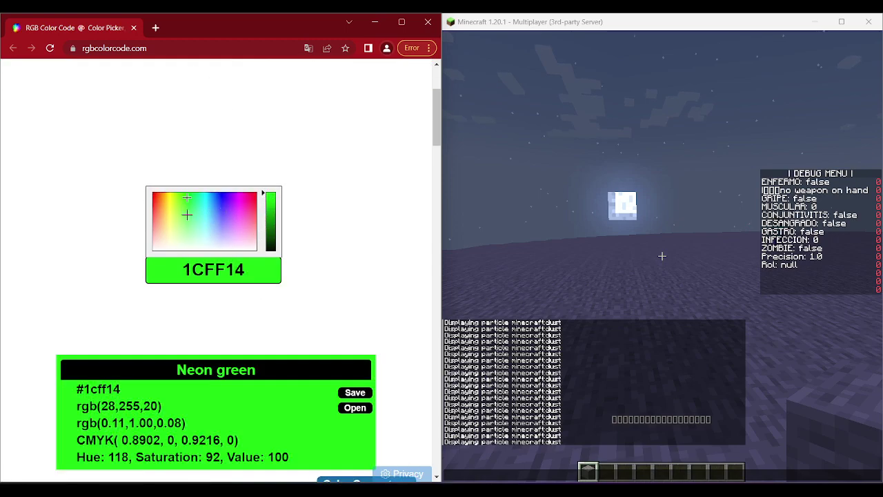
click(178, 219)
Step: Walk toward the zombie in Minecraft and highlight the color page's decimal RGB values, rgb(0.75,1.00,0.49)
click(609, 272)
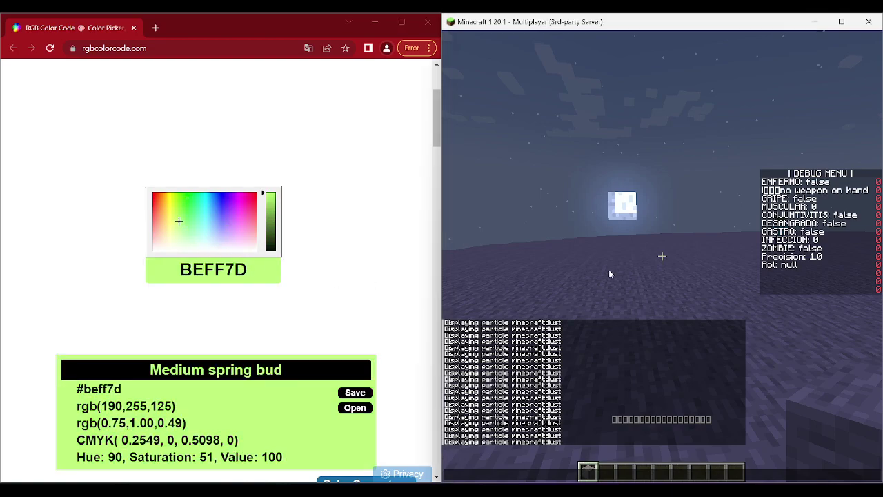
key(Escape)
key(w)
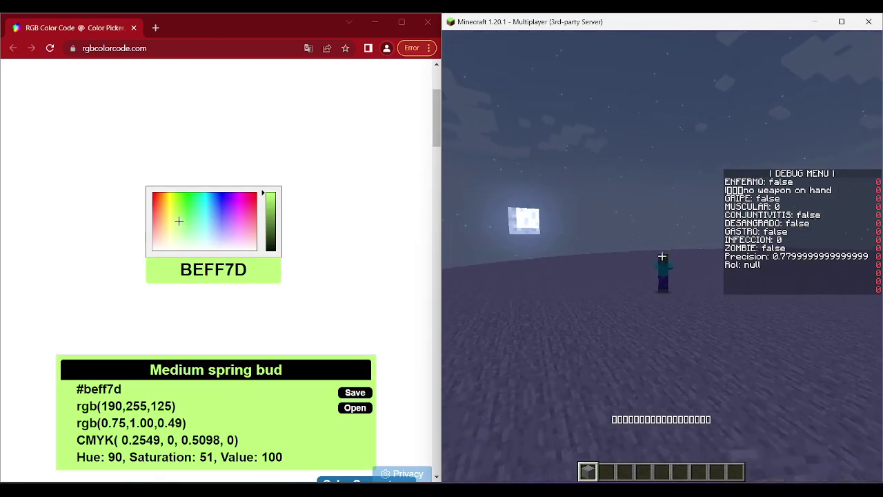
key(t)
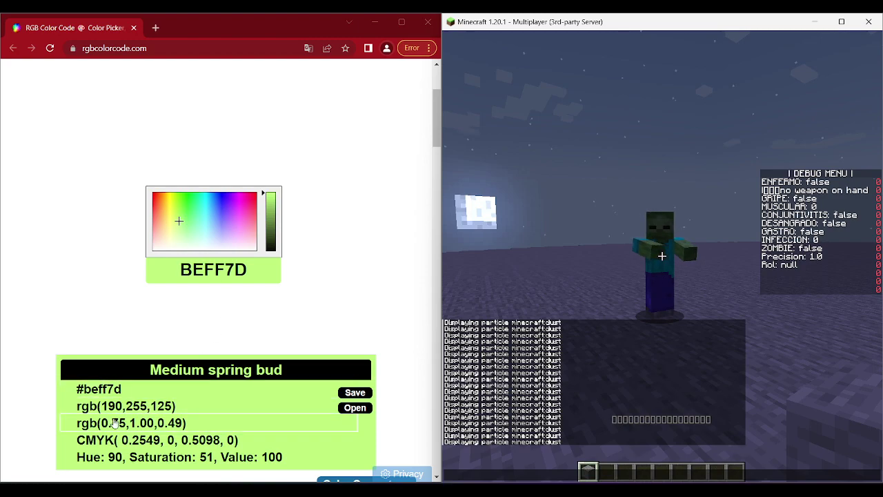
drag(104, 427, 124, 428)
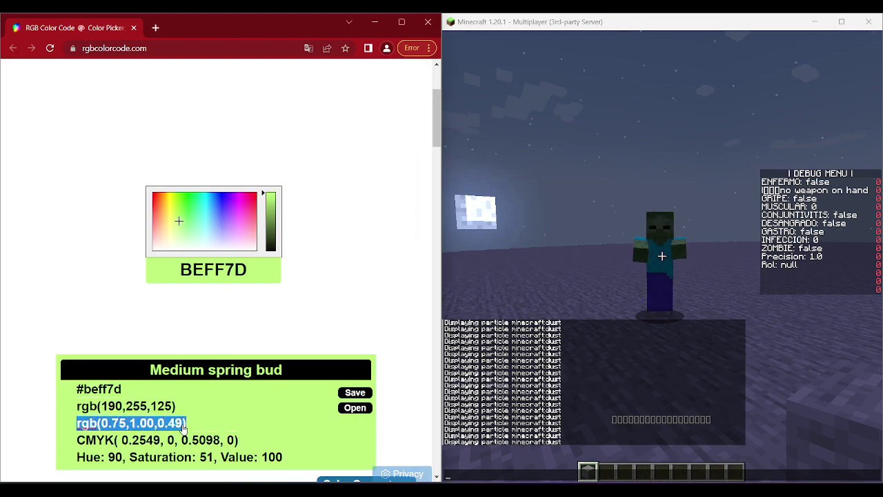
Step: Recall the last dust particle command, change its color to 0.75 1 0.49 and run it
click(634, 240)
key(Escape)
key(w)
key(t)
key(Up)
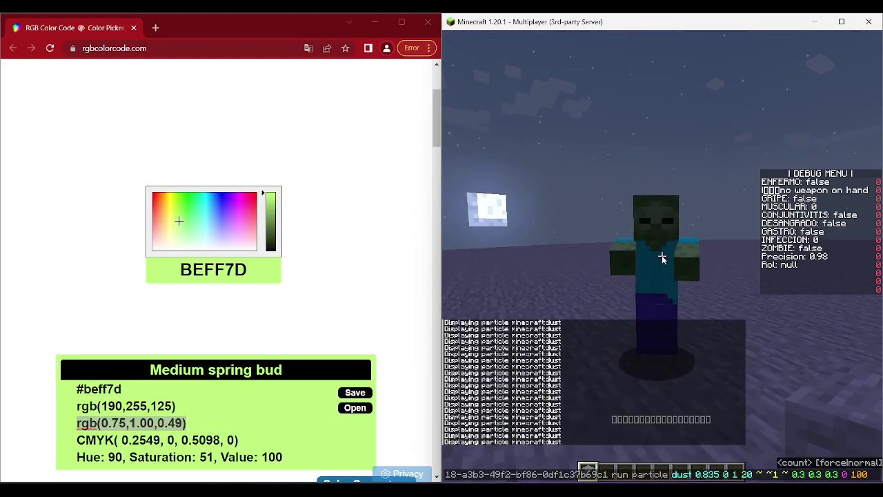
key(Left)
key(Left)
key(Left)
key(Left)
key(Left)
key(Left)
key(Left)
key(Left)
key(Left)
key(Left)
key(Left)
key(Left)
key(Left)
key(Left)
key(Left)
key(Left)
key(Left)
key(Left)
key(Left)
key(Left)
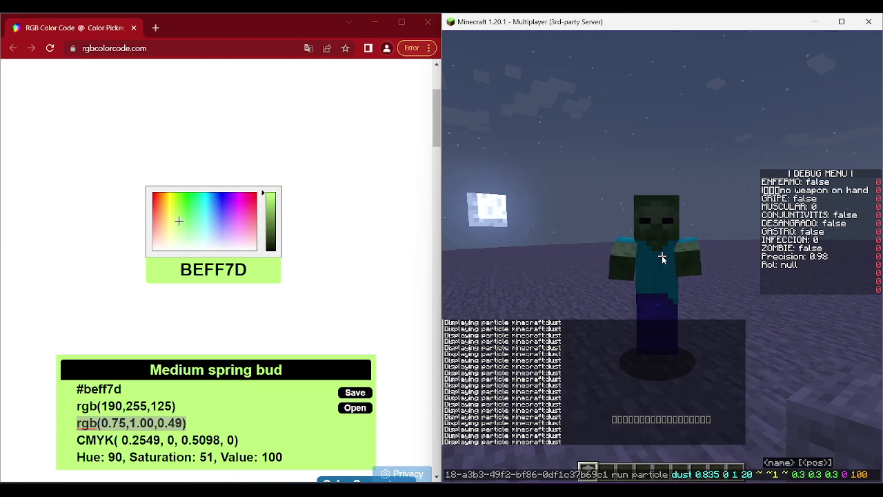
key(BackSpace)
key(BackSpace)
key(BackSpace)
key(BackSpace)
key(BackSpace)
key(BackSpace)
key(BackSpace)
key(BackSpace)
key(BackSpace)
key(BackSpace)
key(BackSpace)
key(BackSpace)
key(BackSpace)
text(dus)
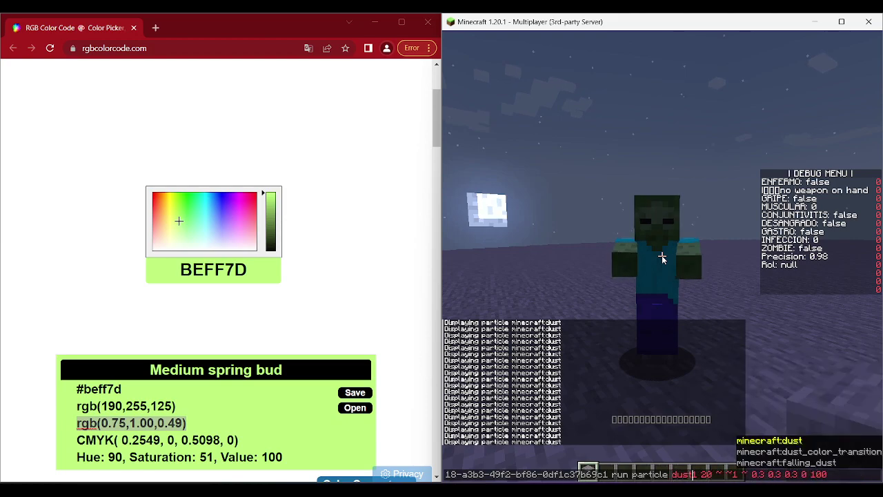
key(Right)
text(0.)
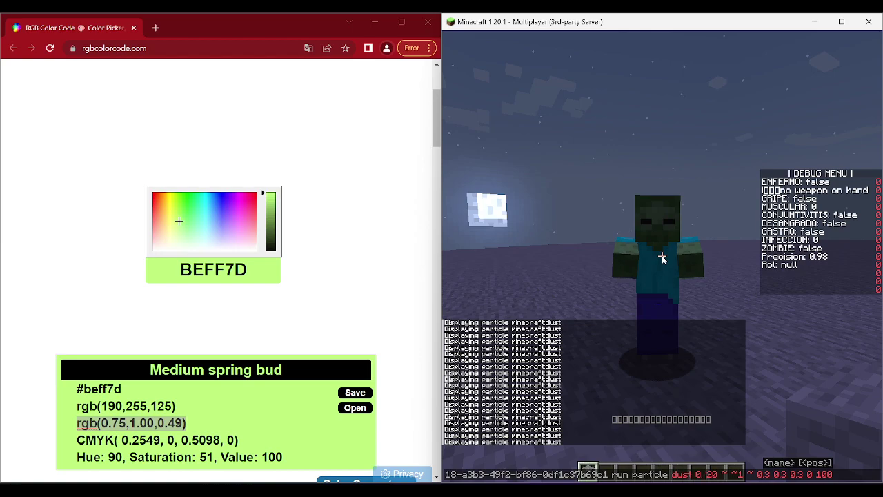
text(75 1 0.49)
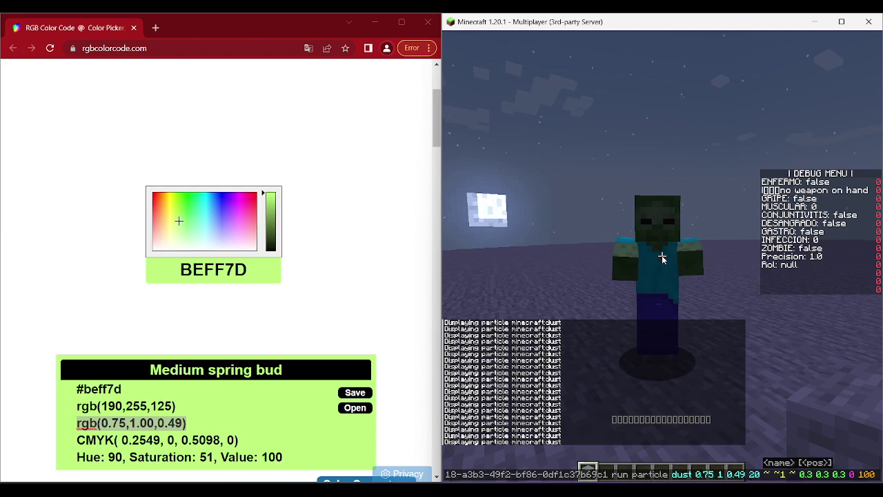
key(Return)
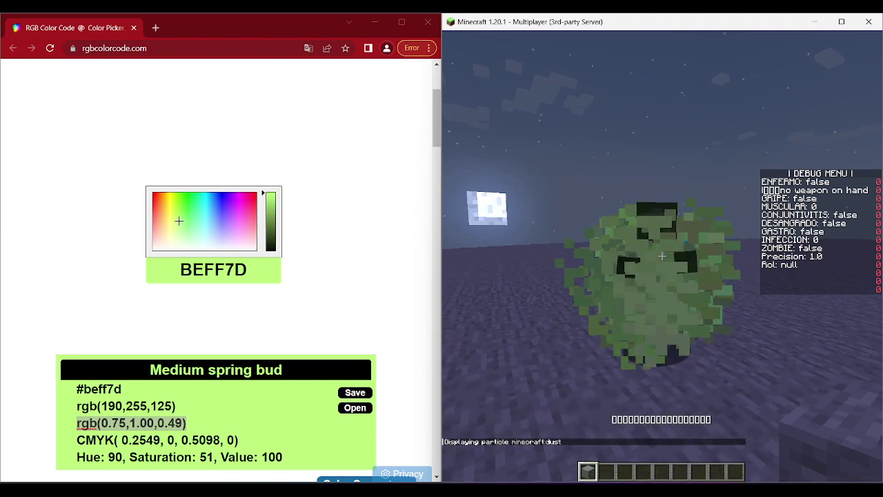
Step: Repeat the green dust particle command several times with size 20
key(t)
key(Up)
key(Return)
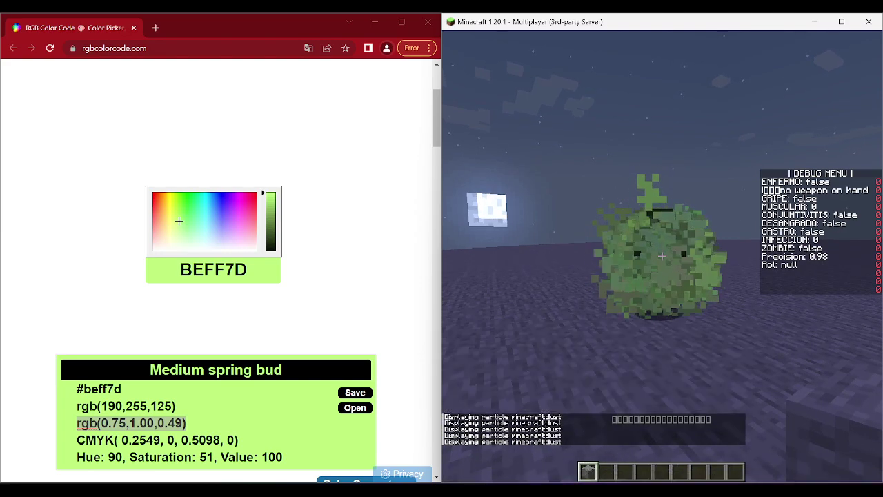
key(t)
key(Up)
key(Return)
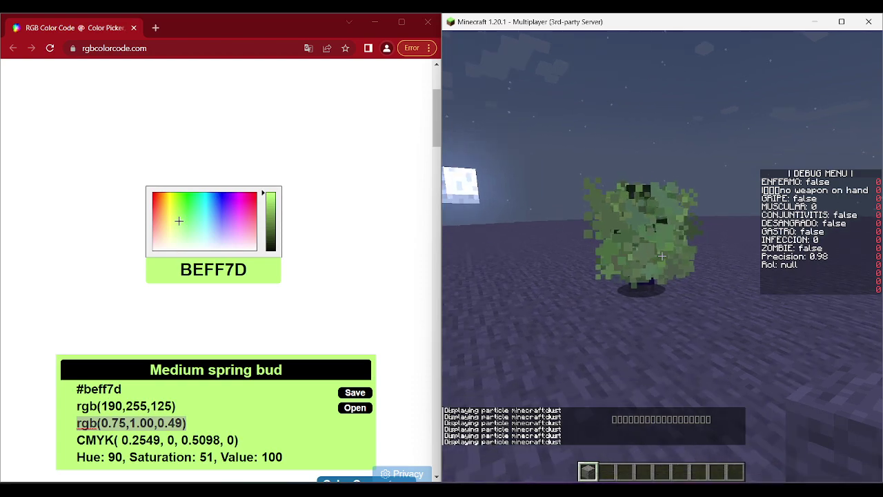
Step: Set the dust particle size to 1 in the recalled command and run it
key(t)
key(Up)
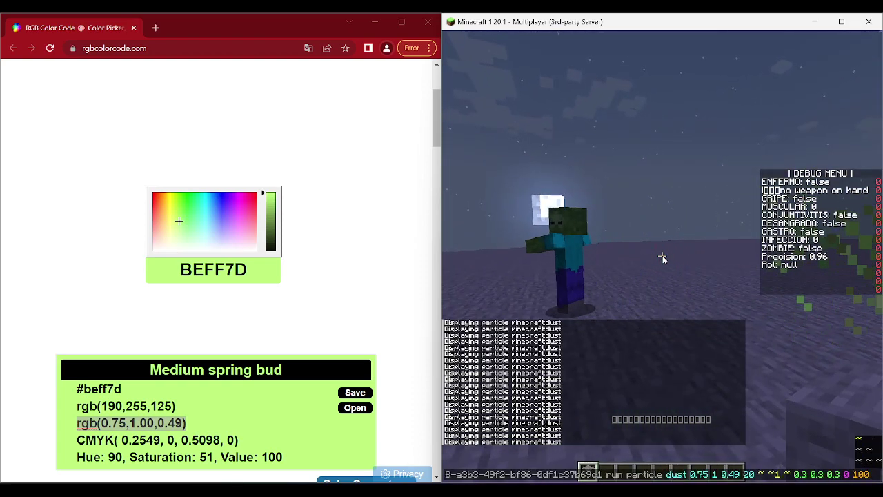
key(Return)
Step: Set the dust particle size to 5 in the recalled command and run it
key(t)
key(Up)
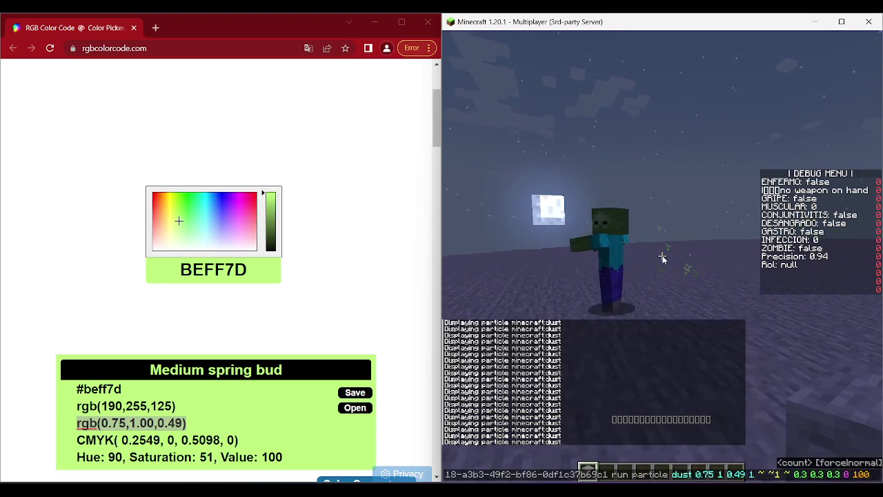
key(Left)
key(BackSpace)
text(5)
key(Return)
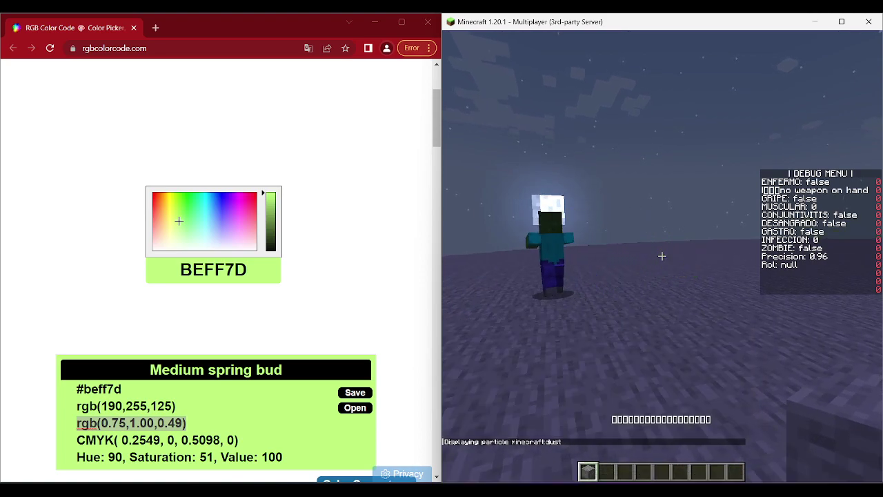
Step: Set the dust particle size to 1.5 in the recalled command and run it several times
key(t)
key(Up)
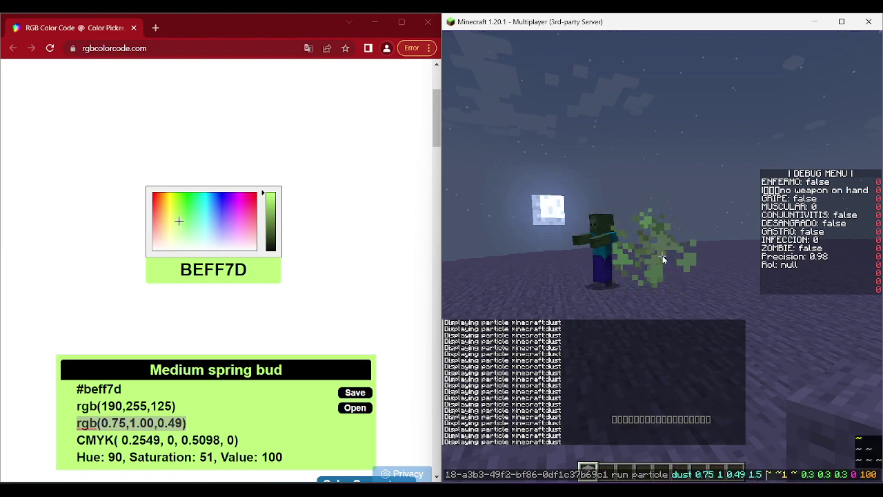
key(Return)
key(t)
key(Up)
key(Return)
key(t)
key(Up)
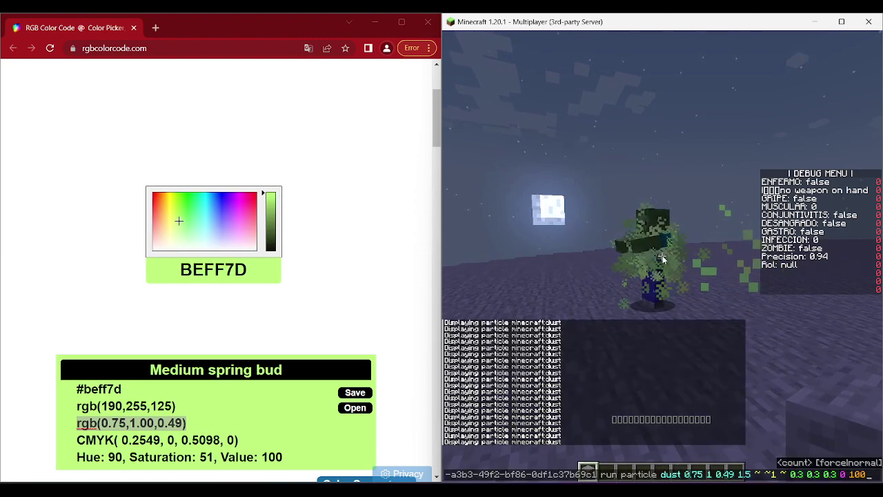
key(Return)
Step: Pick the pink #FF3DBE in the web page's color picker
key(t)
key(Up)
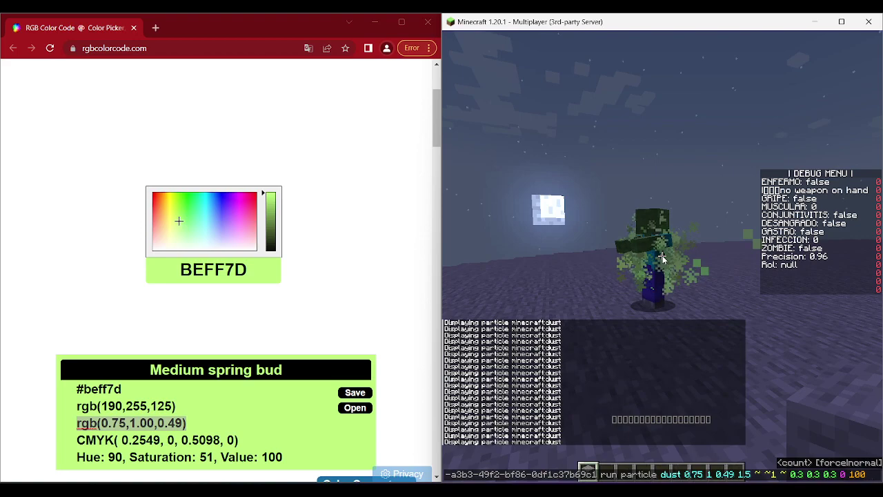
click(244, 206)
Step: Replace the three color values in the recalled dust particle command with 1 0.24 0.75
click(699, 223)
key(Escape)
key(t)
key(Up)
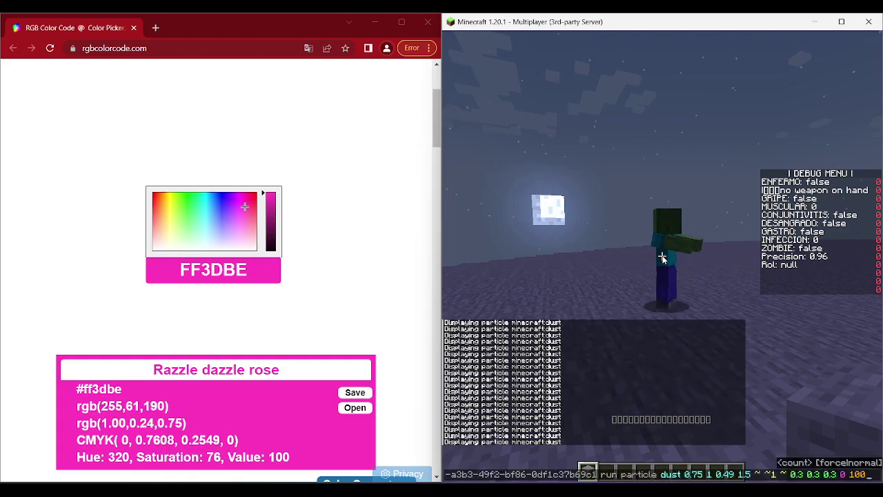
key(ctrl+Left)
key(ctrl+Left)
key(ctrl+Left)
key(ctrl+Left)
key(ctrl+Left)
key(ctrl+Left)
key(ctrl+Left)
key(ctrl+Left)
key(ctrl+Left)
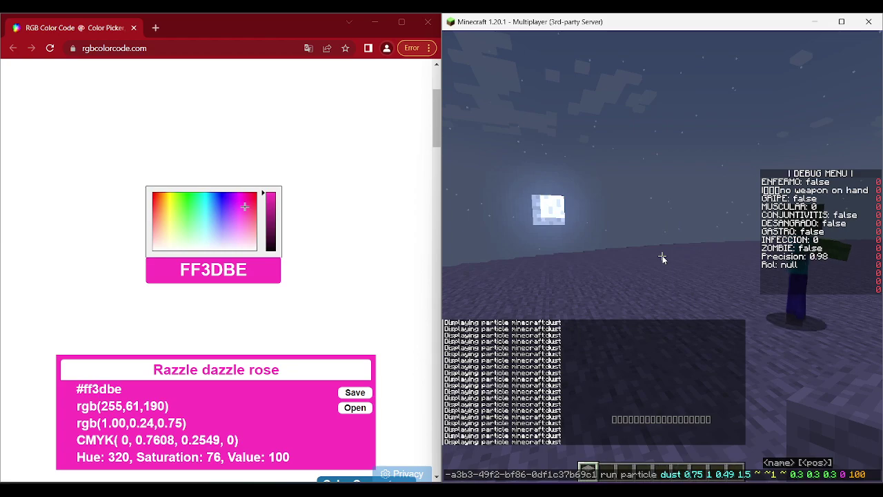
key(ctrl+BackSpace)
key(ctrl+BackSpace)
key(ctrl+BackSpace)
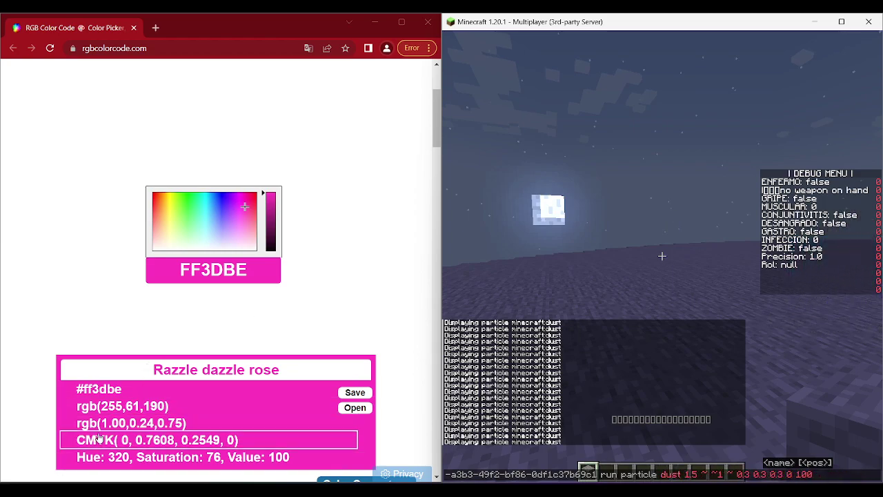
text(1)
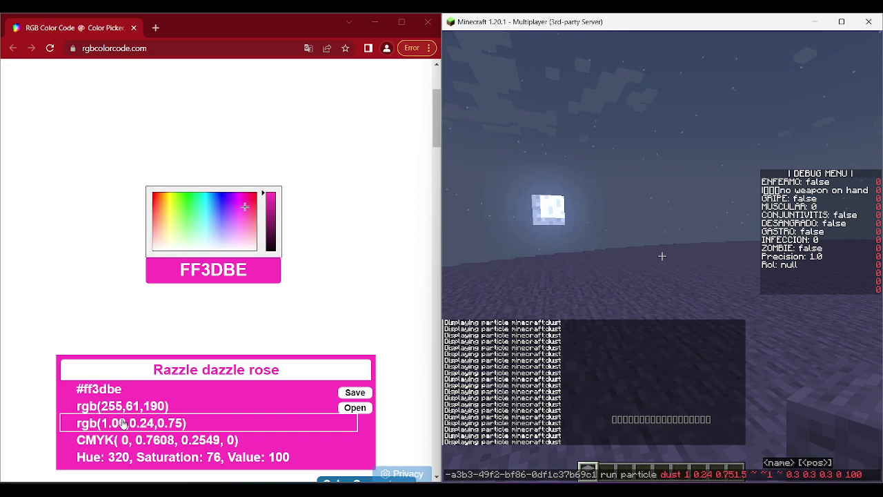
Step: Run the dust particle command with the pink color values several times
key(Return)
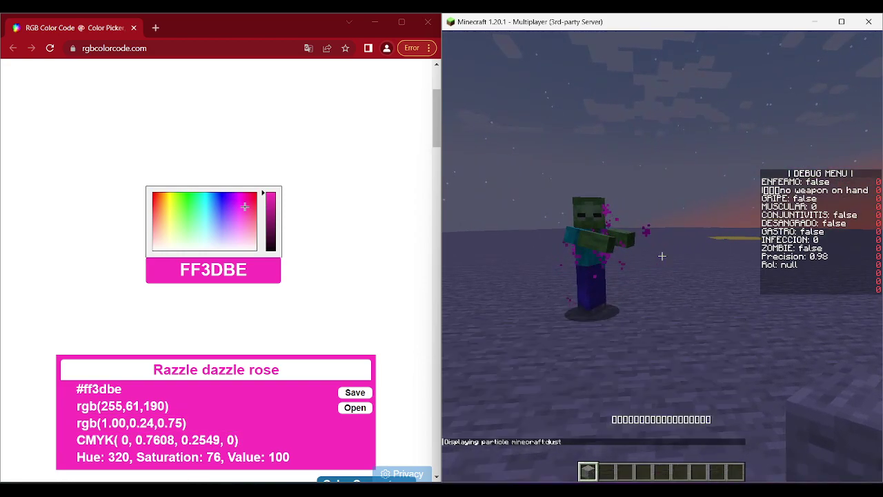
key(t)
key(Up)
key(Return)
key(t)
key(Up)
key(Return)
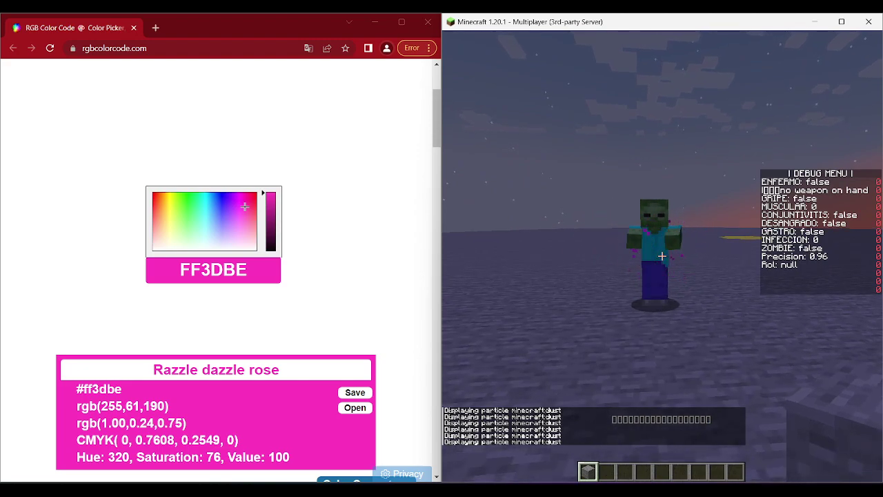
Step: Change the particle type in the recalled command to minecraft:dust_color_transition
key(t)
key(Up)
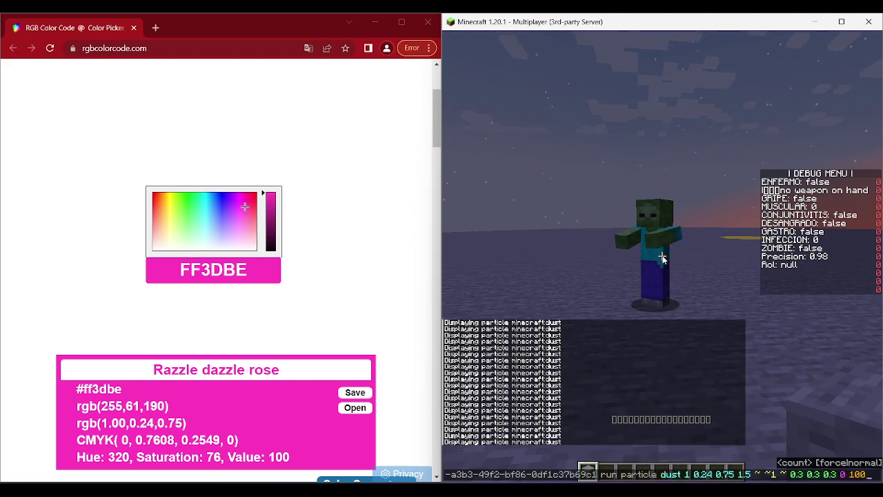
click(684, 474)
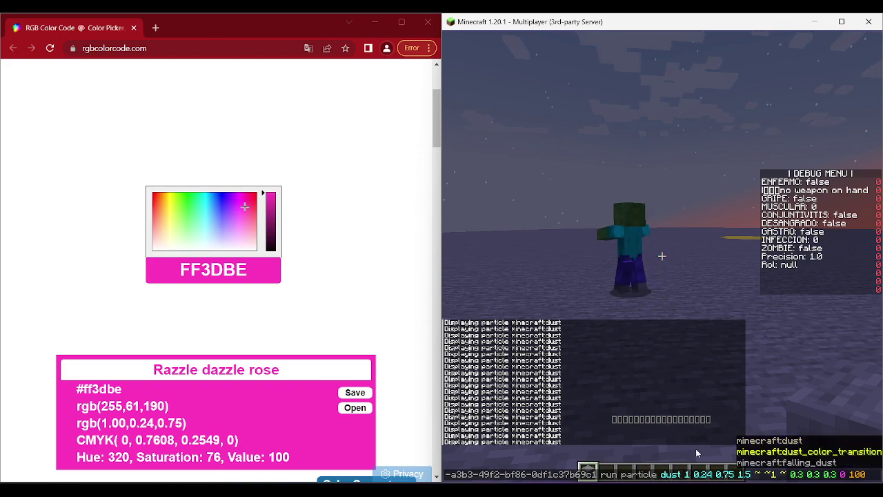
key(Tab)
key(ctrl+Right)
key(ctrl+Right)
key(ctrl+Right)
key(ctrl+Right)
key(ctrl+Right)
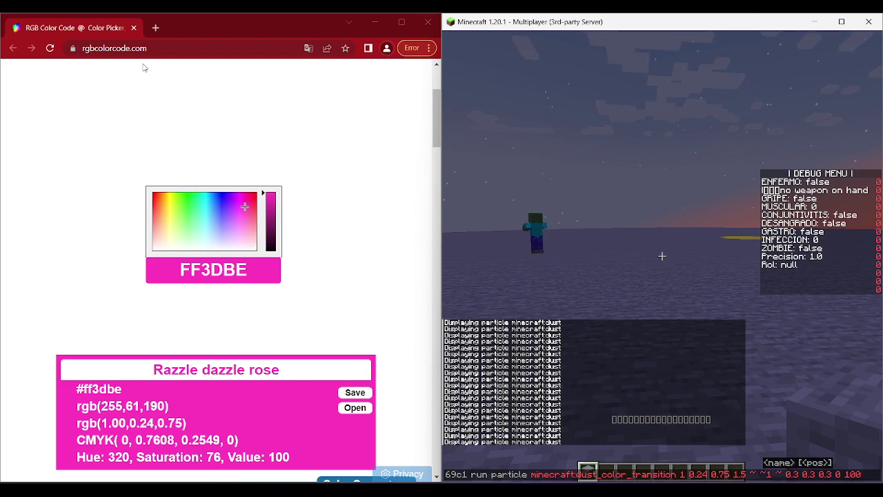
Step: Search Google in a new browser tab for "dust color transition minecraft"
click(154, 29)
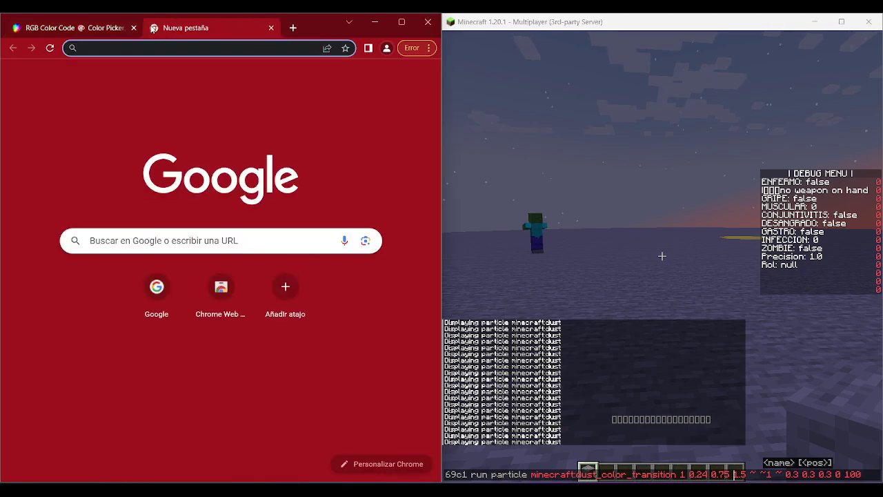
text(dust color tra)
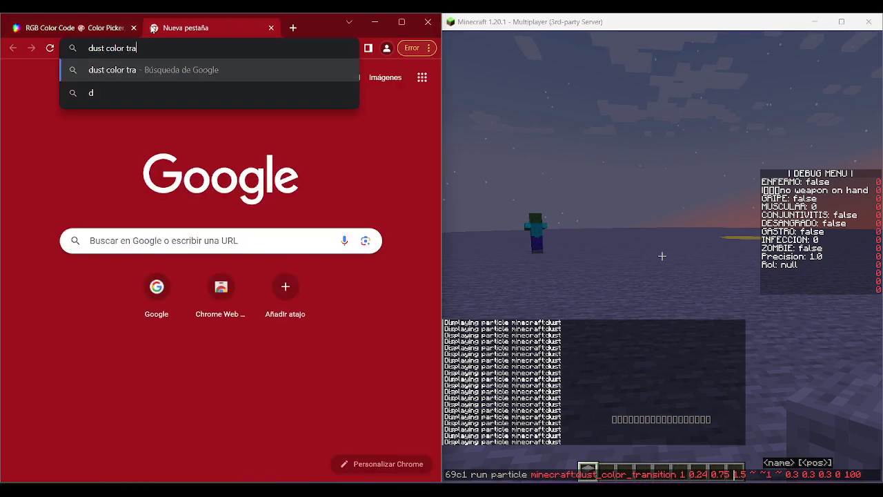
text(nnsiti)
key(BackSpace)
key(BackSpace)
key(BackSpace)
key(BackSpace)
key(BackSpace)
key(BackSpace)
key(BackSpace)
key(BackSpace)
key(BackSpace)
text(transition)
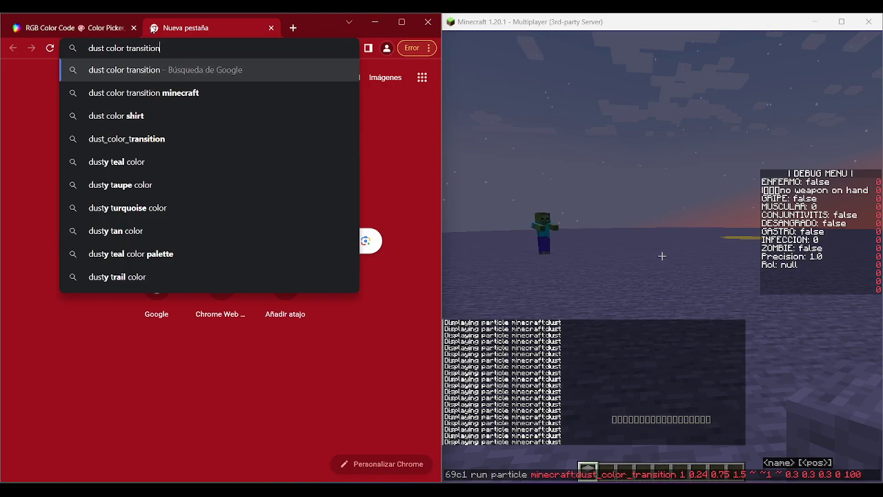
key(Down)
key(Return)
Step: Open the Colored Dust Particle Command Generator result and examine its example commands for color transition syntax
scroll(172, 138, down, 5)
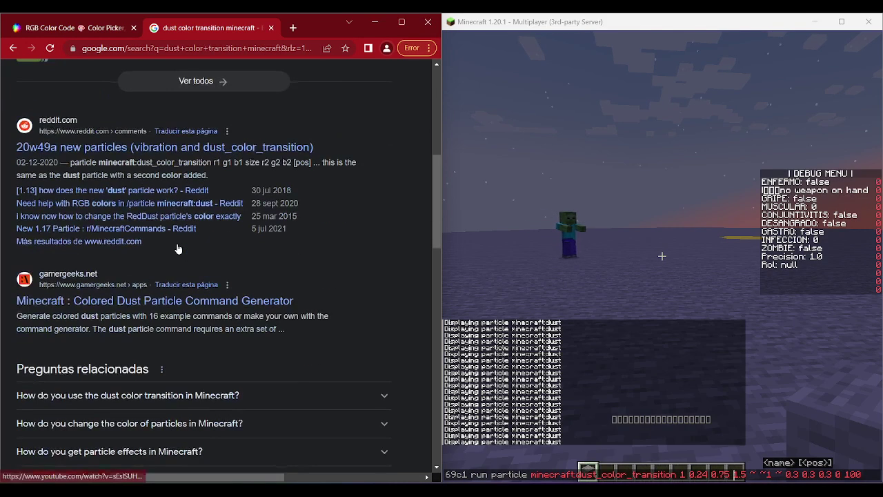
click(178, 307)
scroll(228, 327, down, 6)
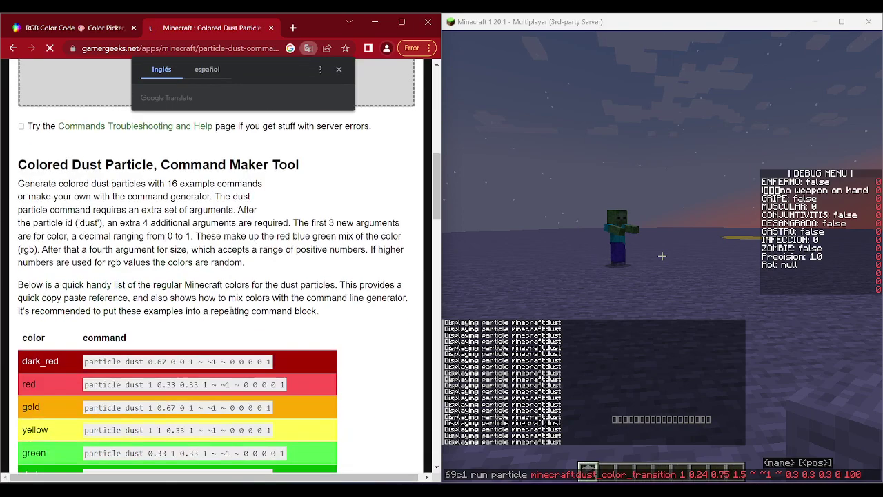
scroll(241, 208, down, 4)
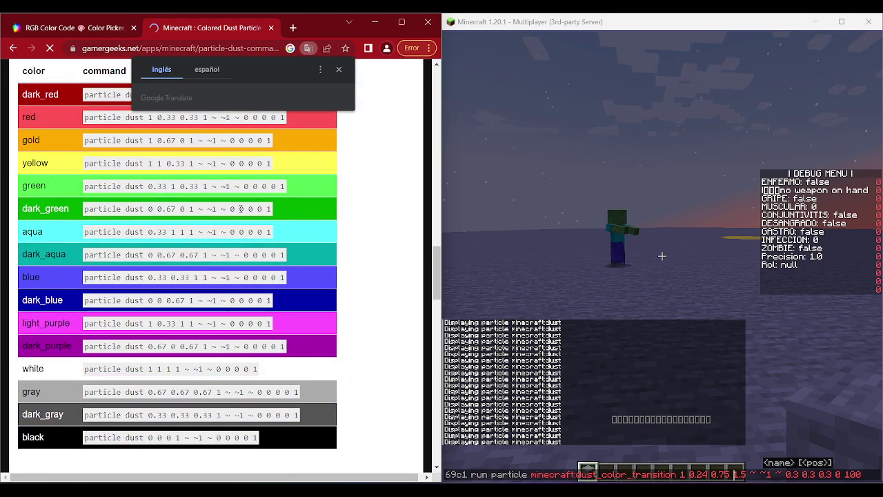
drag(271, 209, 97, 209)
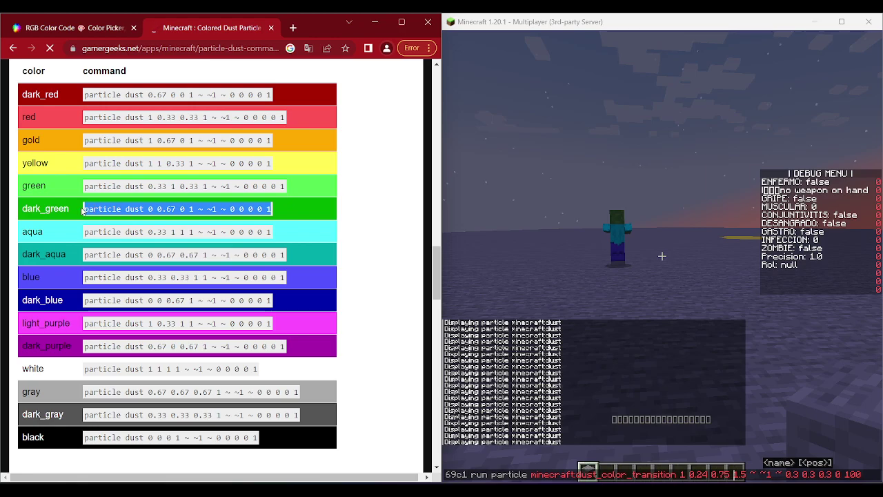
click(166, 219)
scroll(159, 224, down, 7)
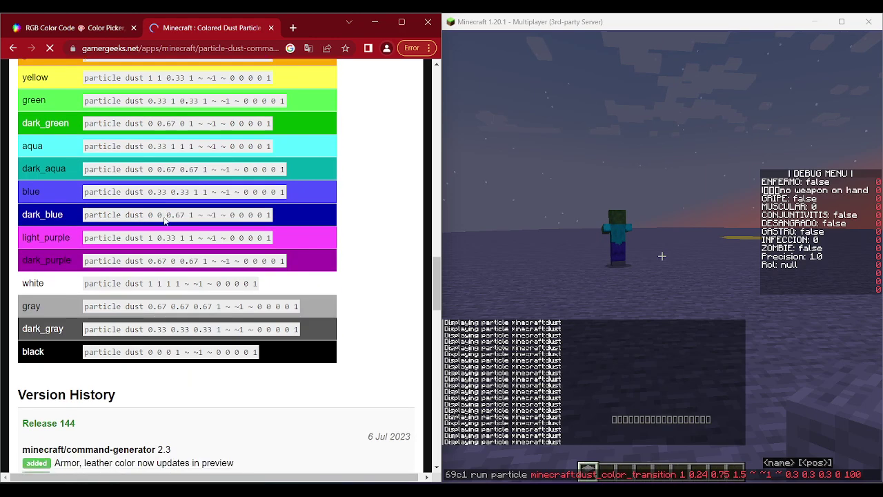
scroll(156, 227, up, 7)
Step: Return to the search results, open the Minecraft Wiki's Commands/particle page and find "dust" on it
click(13, 49)
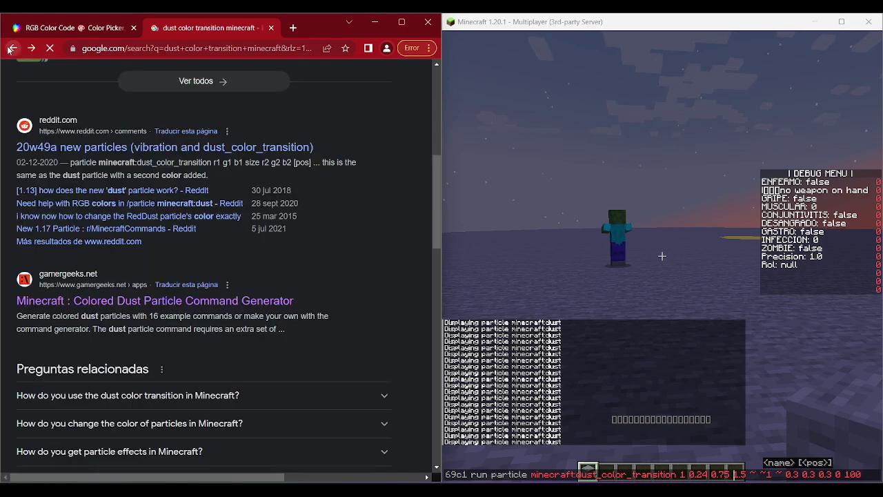
scroll(118, 231, down, 4)
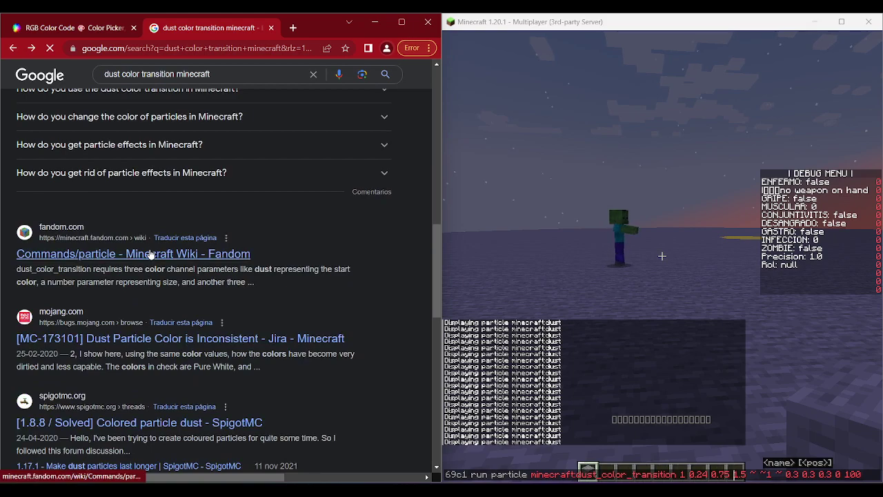
click(150, 254)
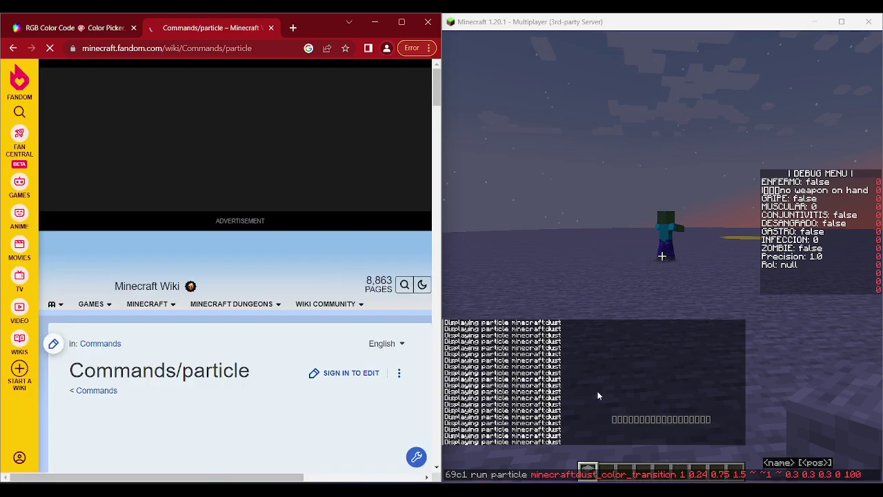
scroll(253, 321, down, 10)
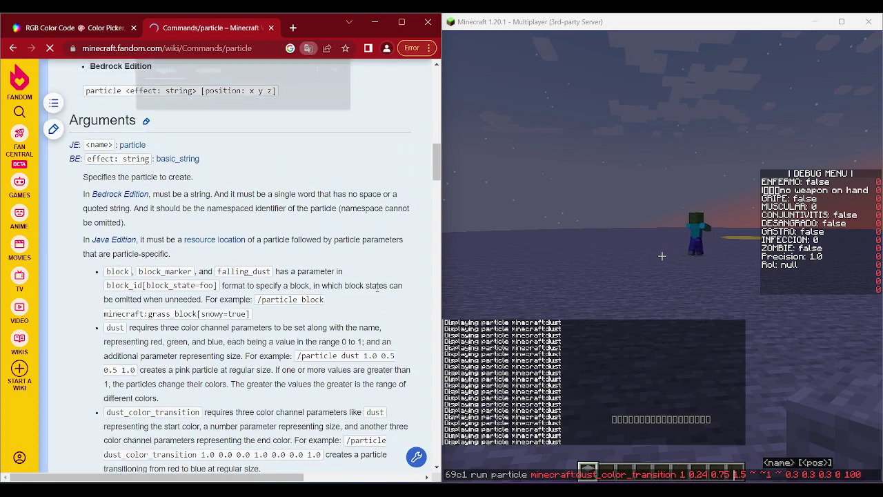
text(dust)
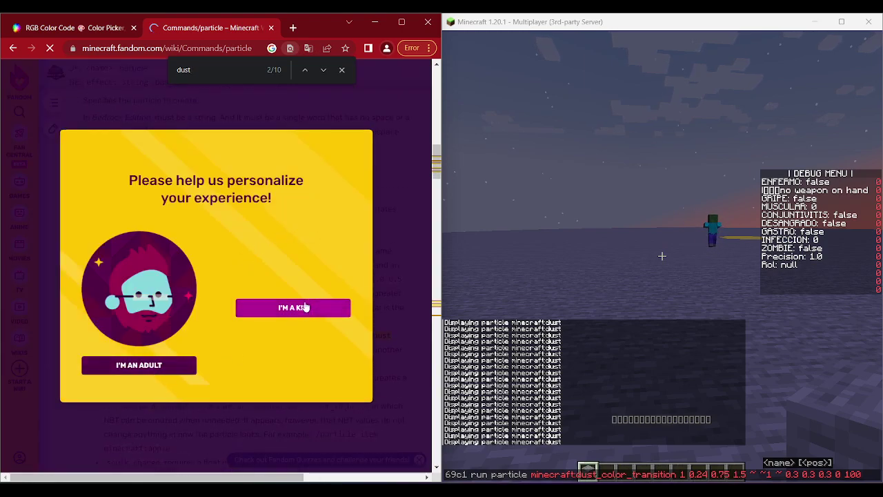
Step: Dismiss the age prompt as a kid and examine the dust_color_transition example command on the wiki page
click(304, 308)
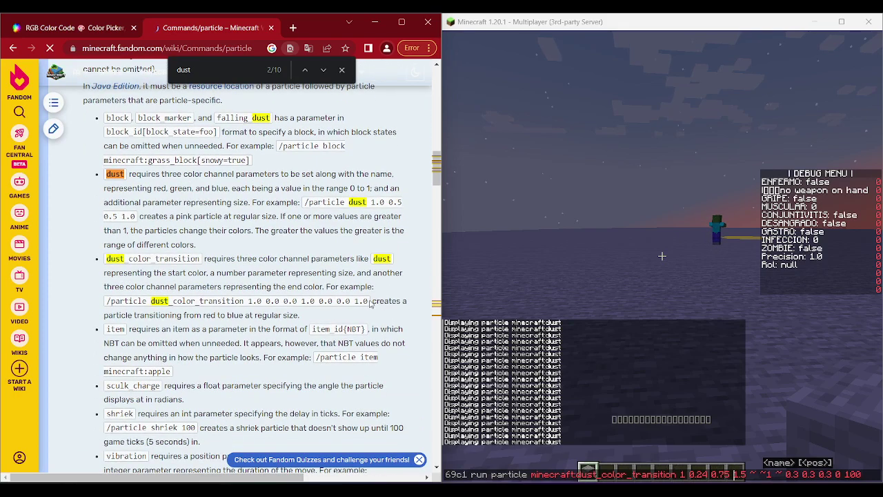
drag(367, 301, 159, 301)
drag(103, 303, 102, 304)
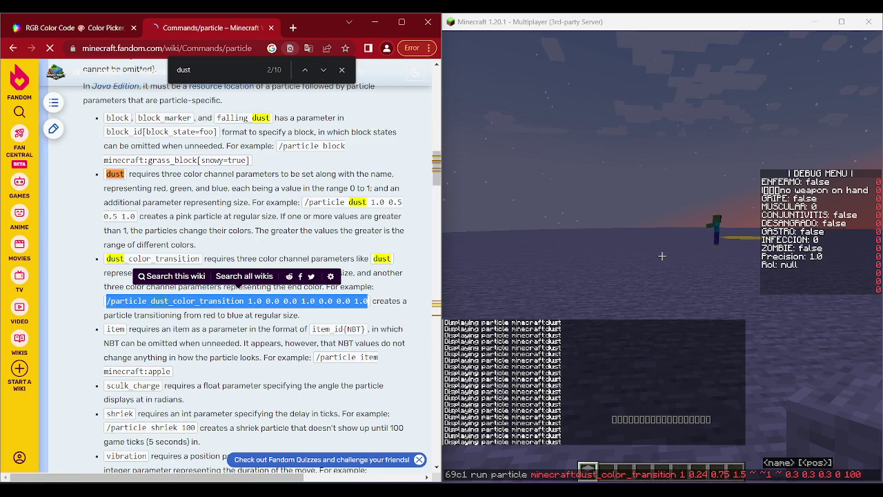
click(407, 301)
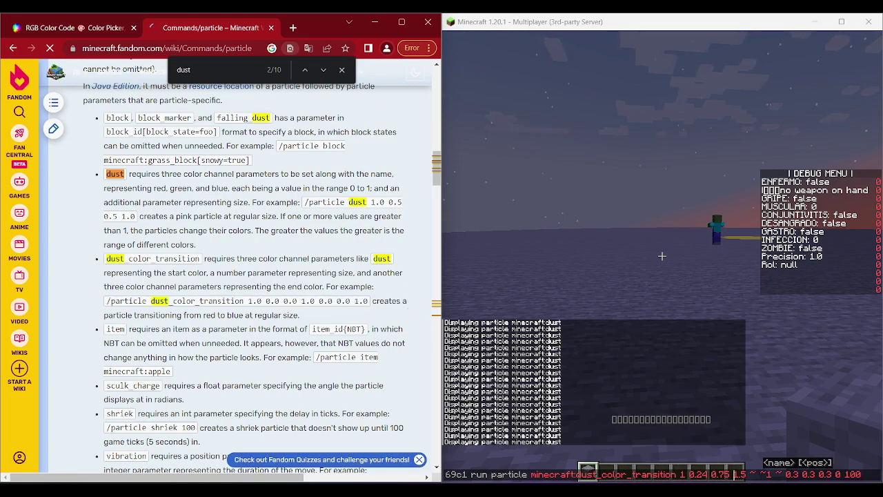
scroll(235, 269, down, 4)
Step: Pick the aqua #3BFFF8 in the color picker and insert 0.23 1 0.97 before the size 1.5 in the Minecraft command
click(86, 36)
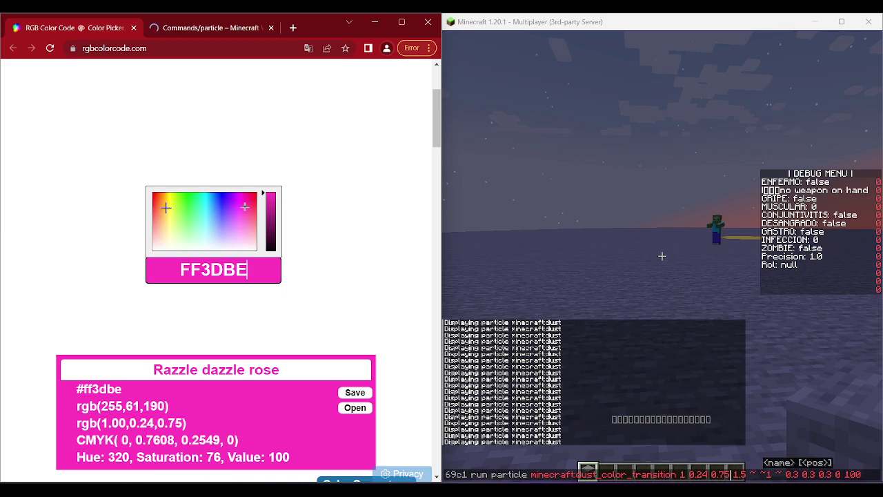
click(204, 206)
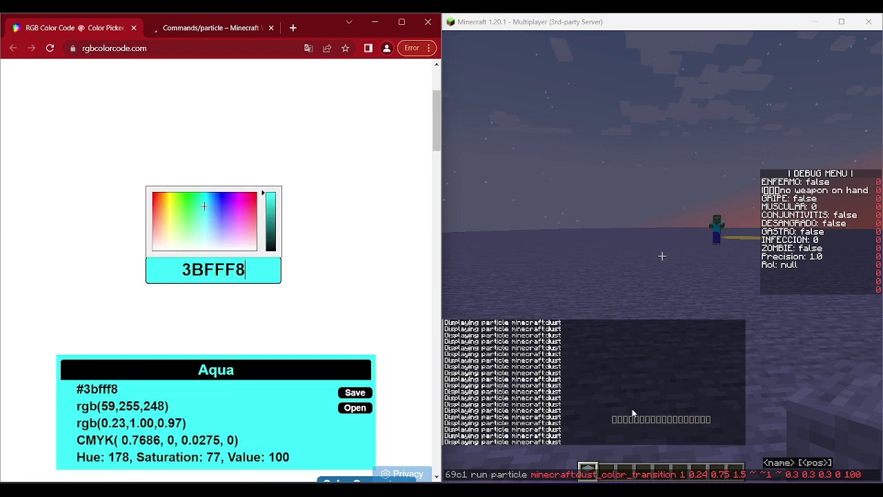
click(735, 479)
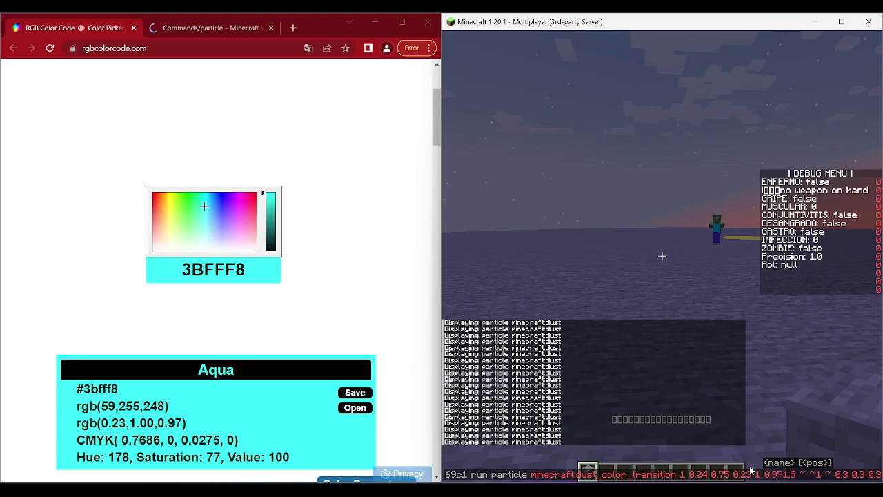
Step: Run the dust_color_transition command with both colors placed before the size several times
key(Return)
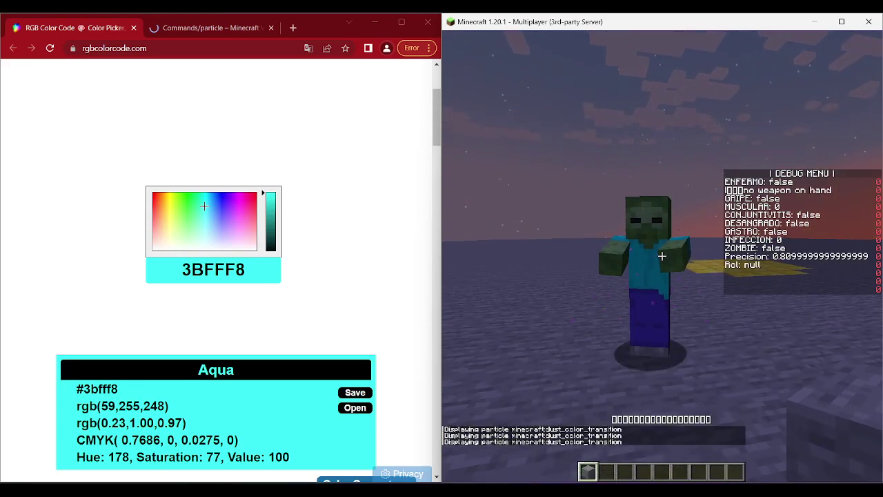
key(t)
key(Up)
key(Return)
key(t)
key(Up)
key(Return)
Step: Move the second color's values 0.23 1 0.97 from before the size 1.5 to after it in the recalled command
key(t)
key(Up)
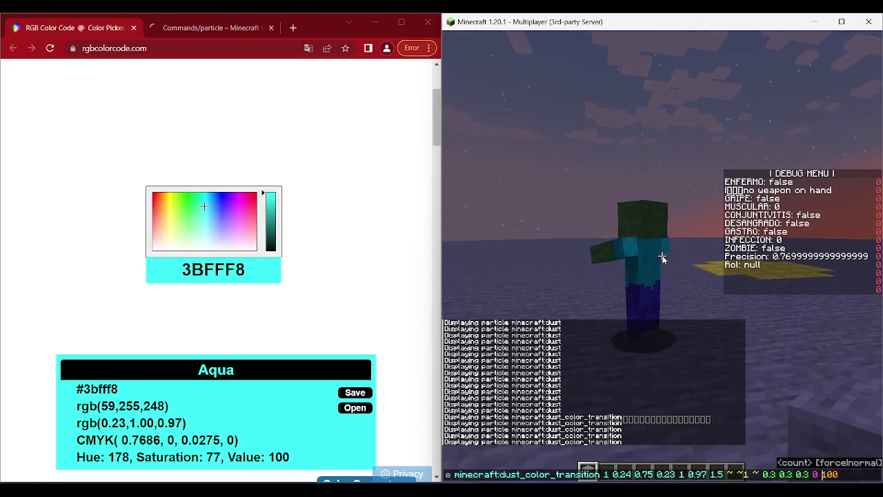
key(ctrl+Left)
key(ctrl+Left)
key(ctrl+Left)
key(ctrl+Left)
key(ctrl+Left)
key(ctrl+Left)
key(ctrl+Left)
key(ctrl+Left)
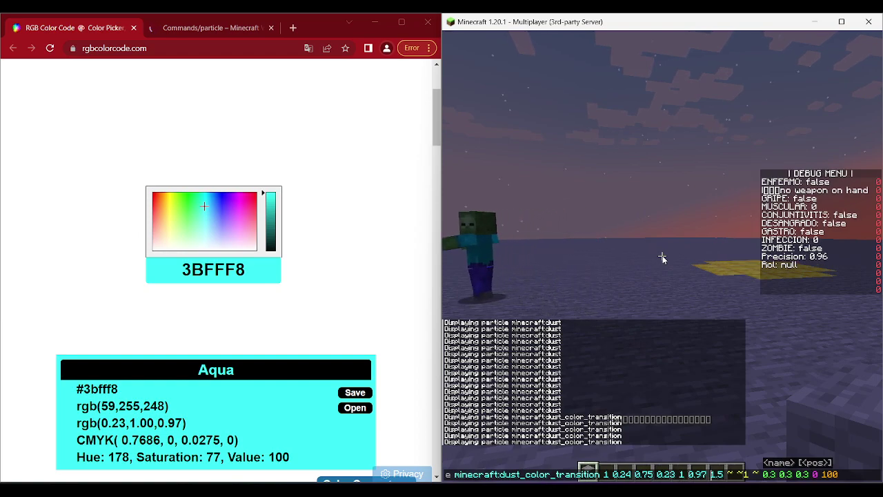
key(shift+Left)
key(shift+Left)
key(shift+Left)
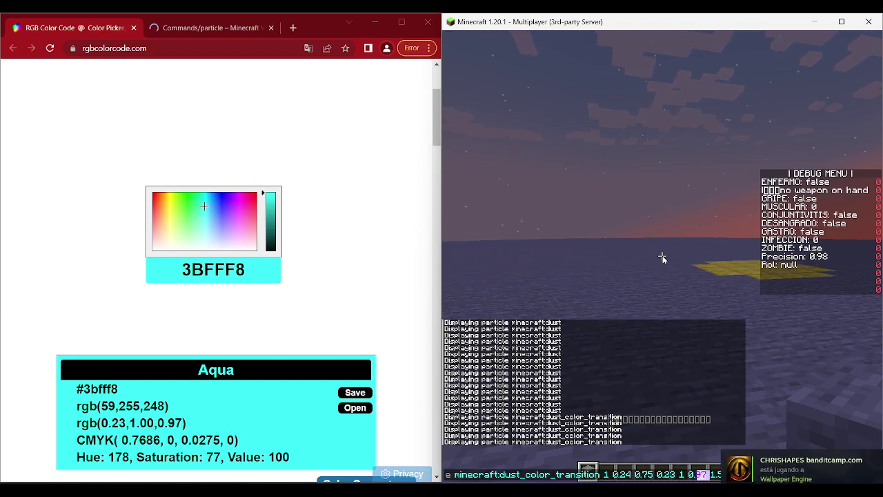
key(shift+Left)
key(shift+Left)
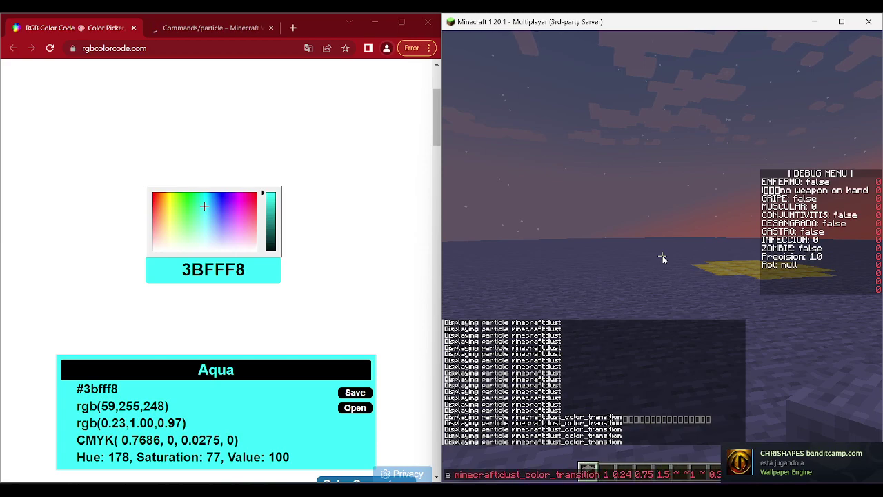
Step: Run the dust_color_transition command with the size between the two colors several times
key(Return)
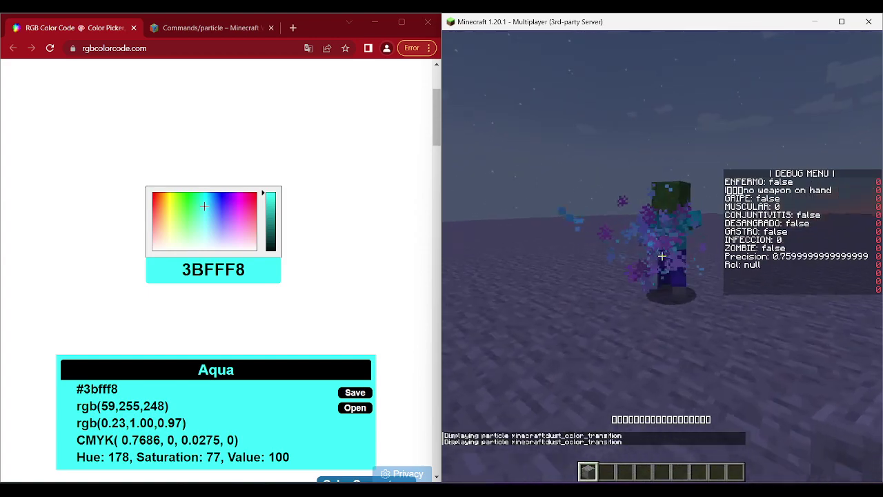
key(t)
key(Up)
key(Return)
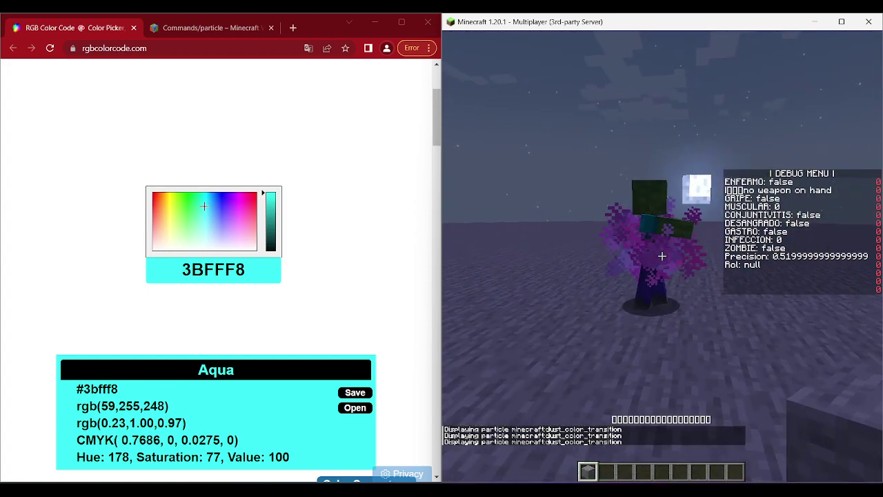
Step: Repeat the pink-to-aqua dust_color_transition command several more times to show the color change around the zombie
key(t)
key(Up)
key(Return)
key(t)
key(Up)
key(Return)
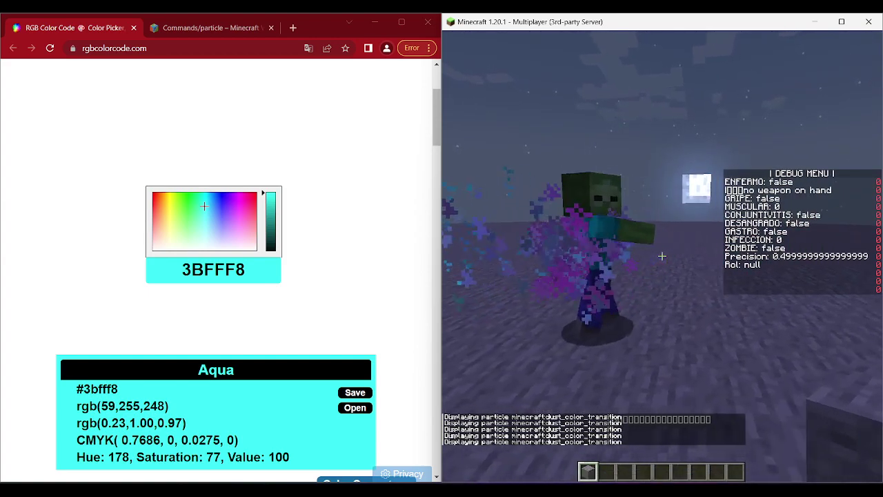
key(t)
key(Up)
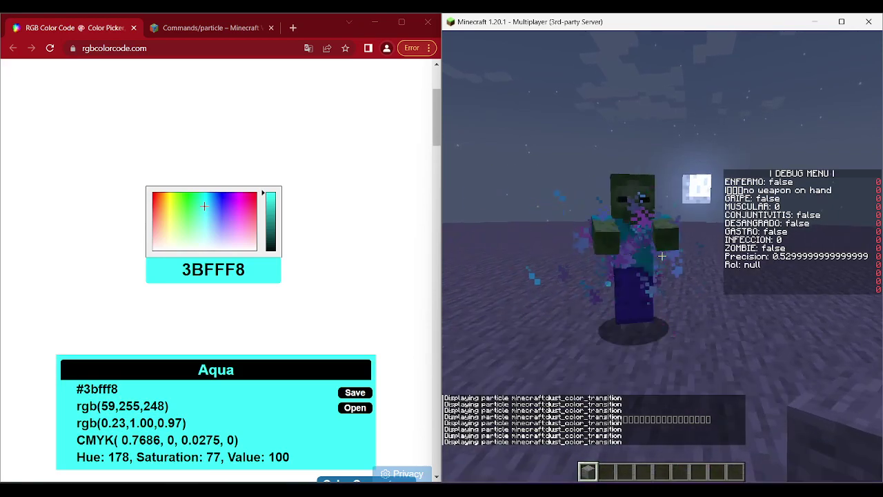
Step: Recall the dust_color_transition command, highlight the second color's values 0.23 1 0.97 after the size 1.5, and run it again
key(t)
key(Up)
key(Left)
key(Left)
key(Left)
key(Left)
key(Left)
key(Left)
key(Left)
key(Left)
key(Left)
key(Left)
key(Left)
key(Left)
key(Left)
key(Left)
key(Left)
key(Left)
key(Left)
key(Left)
key(Left)
key(Left)
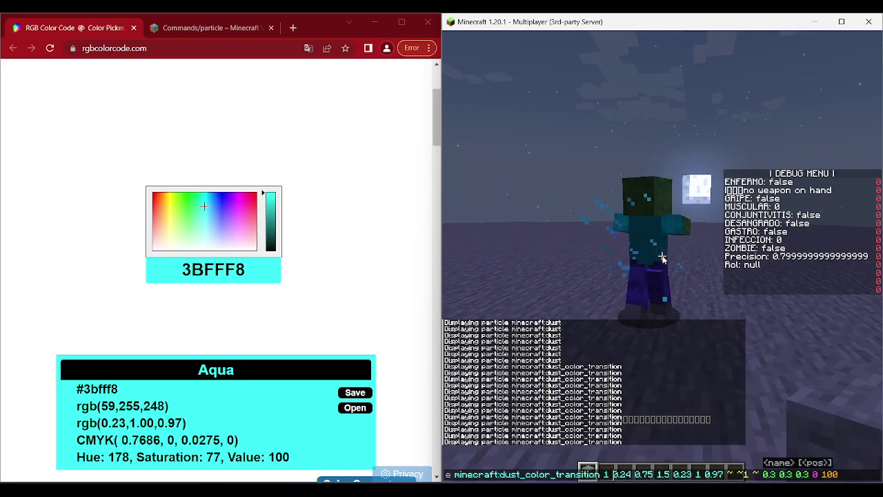
key(shift+Right)
key(shift+Right)
key(shift+Right)
key(shift+Right)
key(shift+Right)
key(shift+Right)
key(shift+Right)
key(shift+Right)
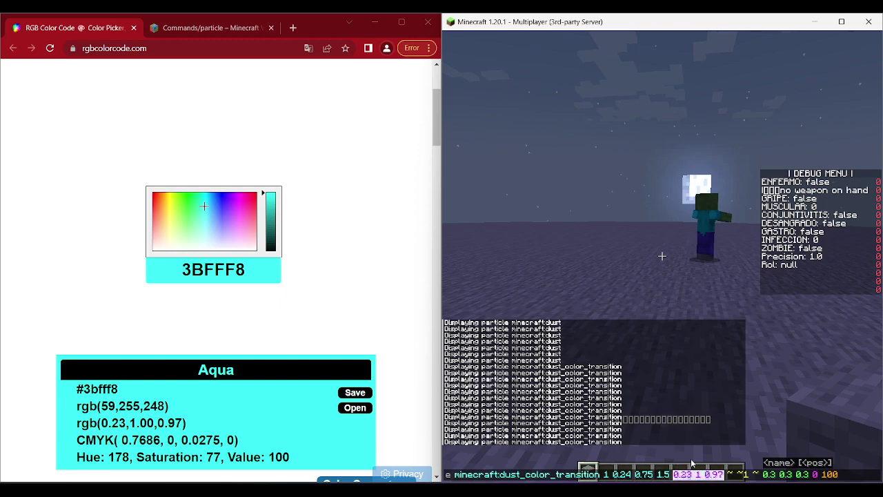
key(Return)
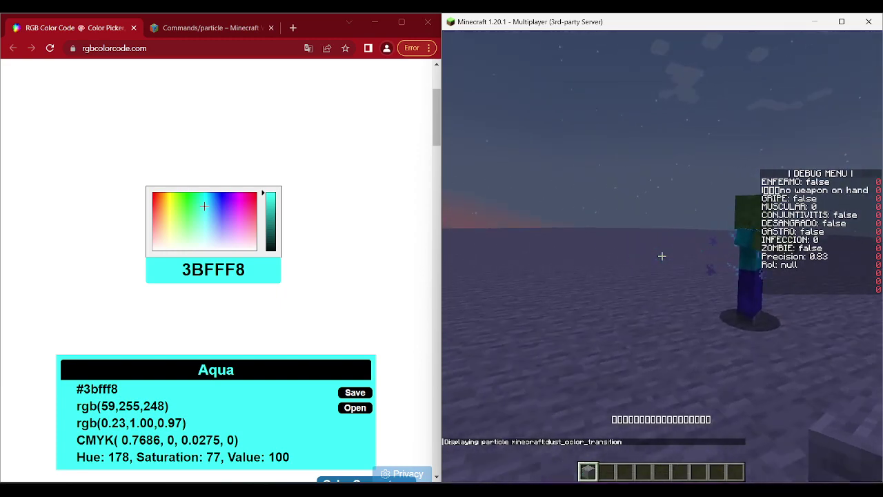
Step: Pick the guppie green #29FF86 in the color picker and set the recalled command's second color to 0.16 1 0.53
key(t)
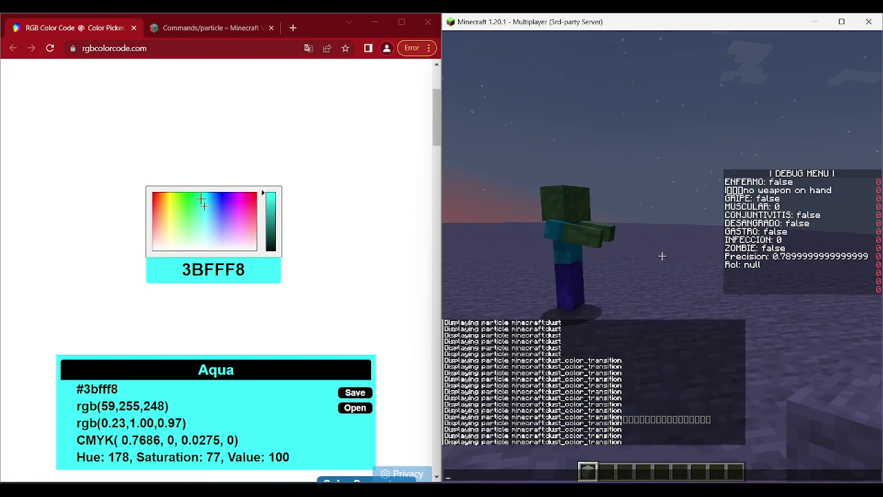
click(195, 202)
click(483, 228)
key(Escape)
key(t)
key(Up)
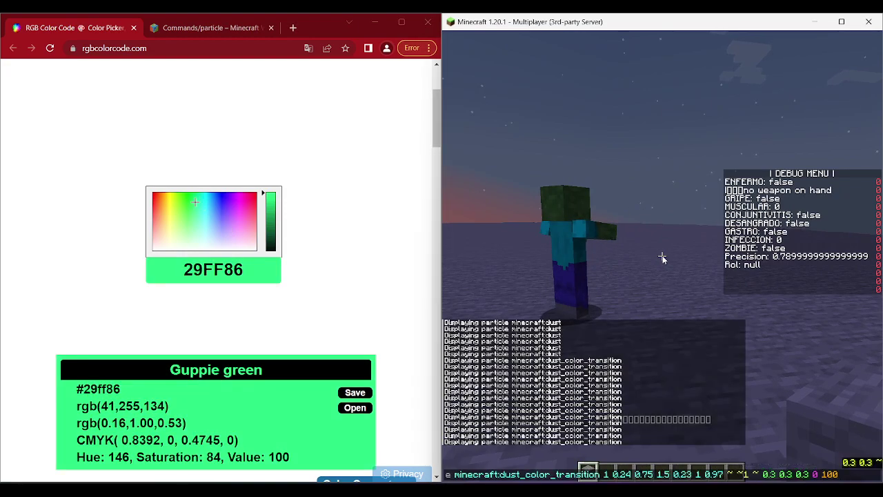
key(Up)
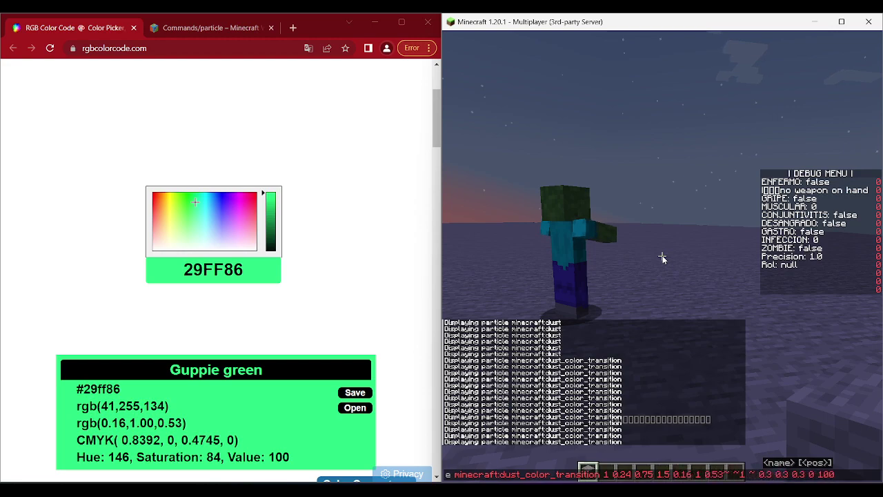
Step: Run the dust_color_transition command with the green second color several times around the zombie
key(Return)
key(t)
key(Up)
key(Return)
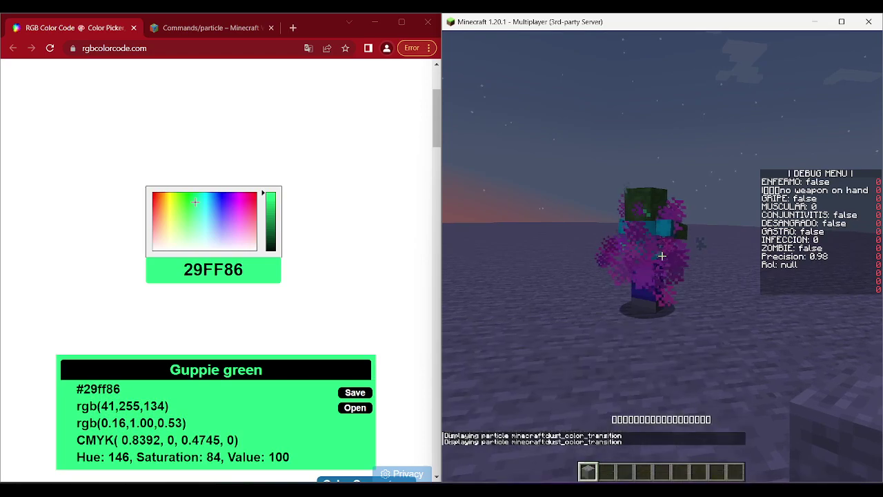
key(t)
key(Up)
key(Return)
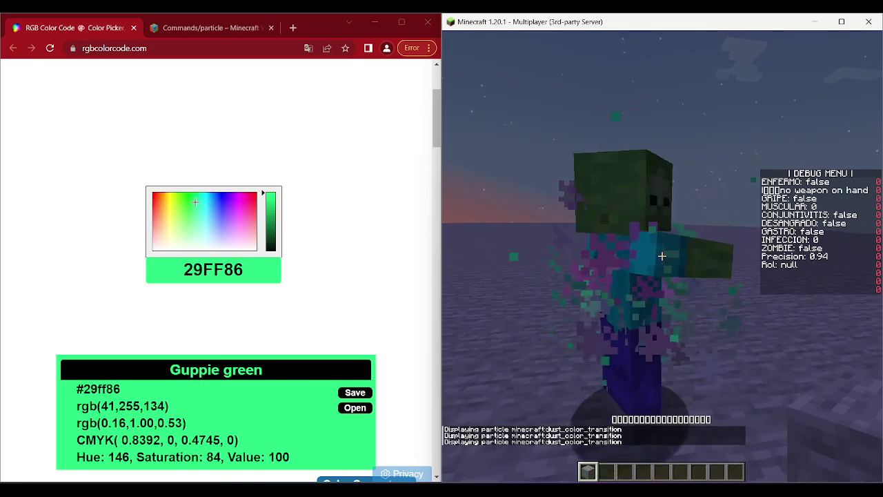